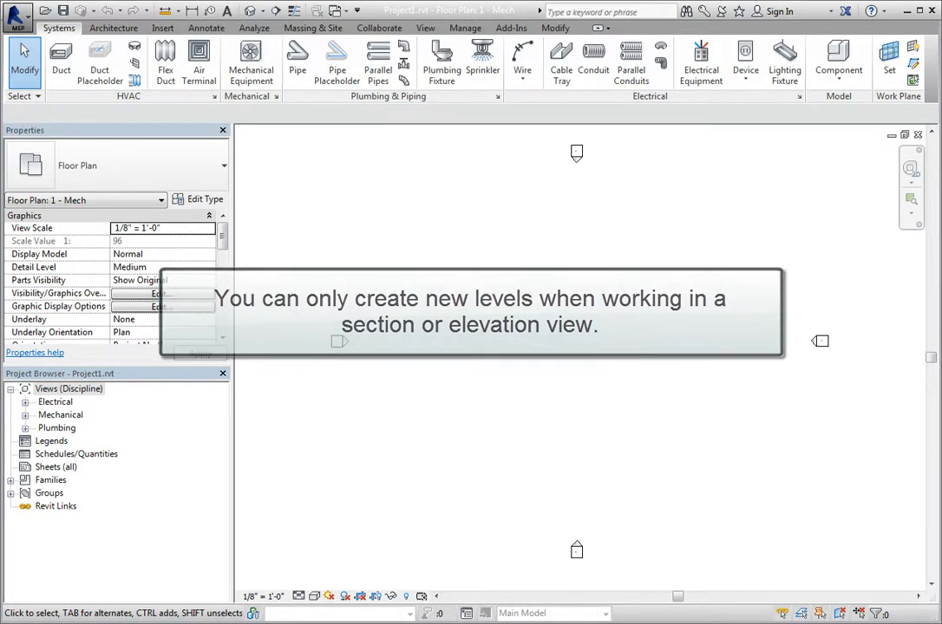
# Step: Link the Revit model Arch_Link.rvt into the project with Auto - Origin to Origin positioning
pyautogui.click(110, 29)
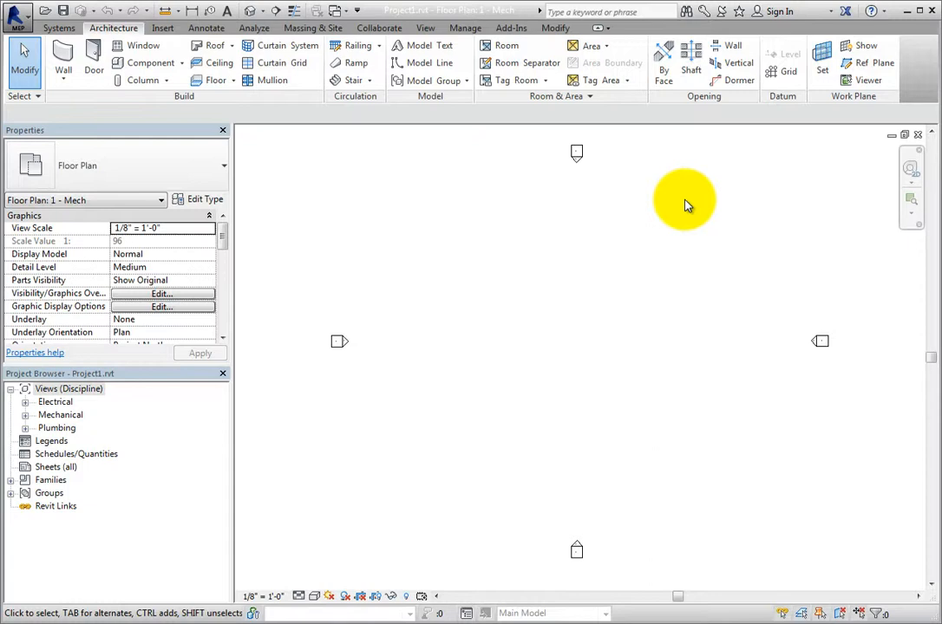
pyautogui.click(163, 28)
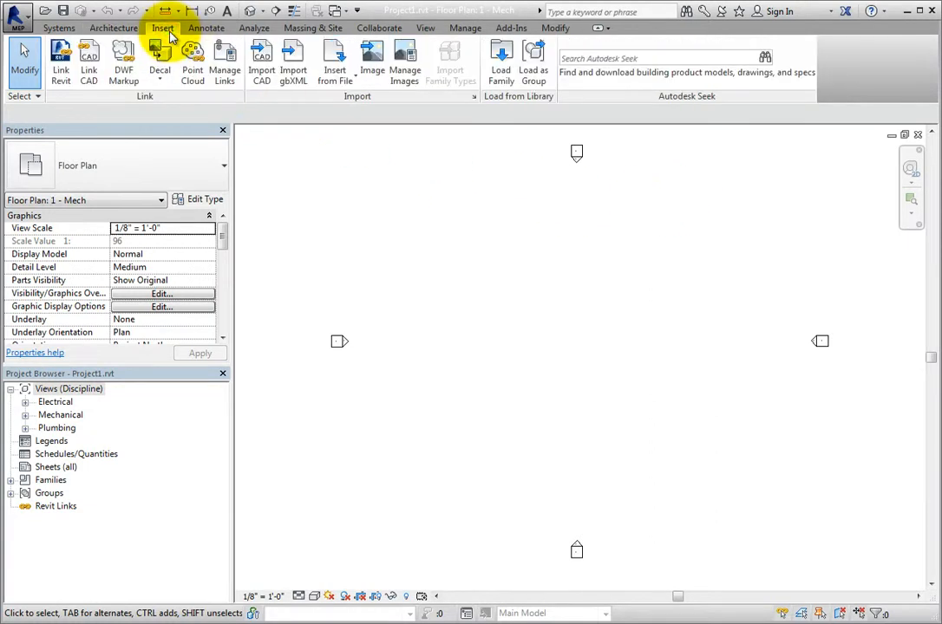
pyautogui.click(60, 74)
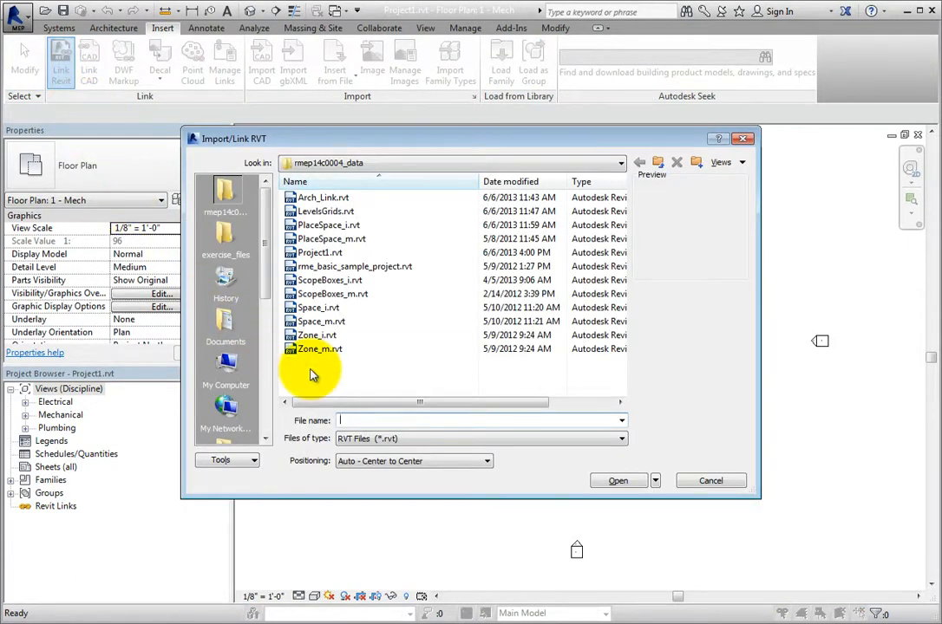
pyautogui.click(367, 200)
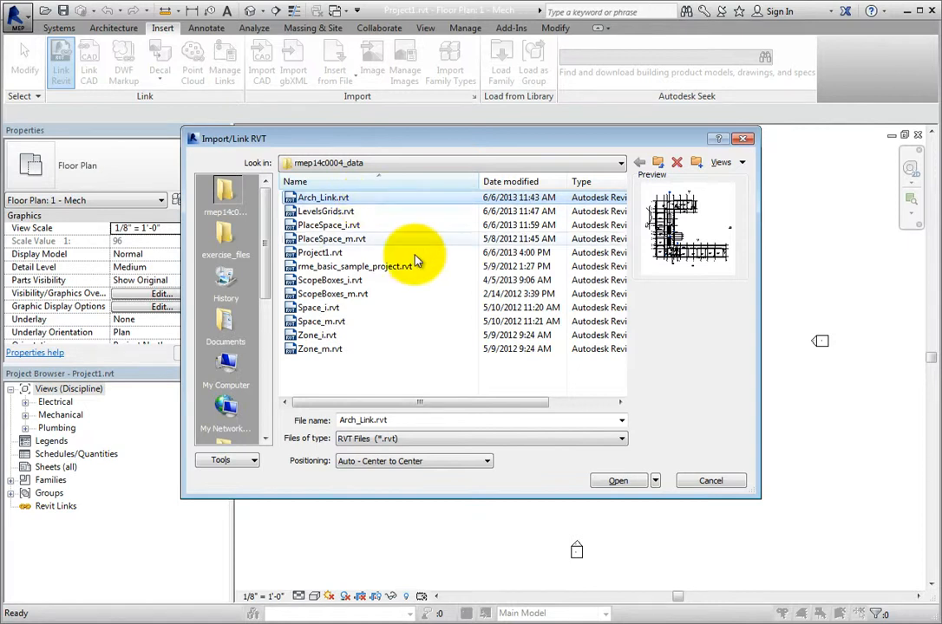
pyautogui.click(483, 464)
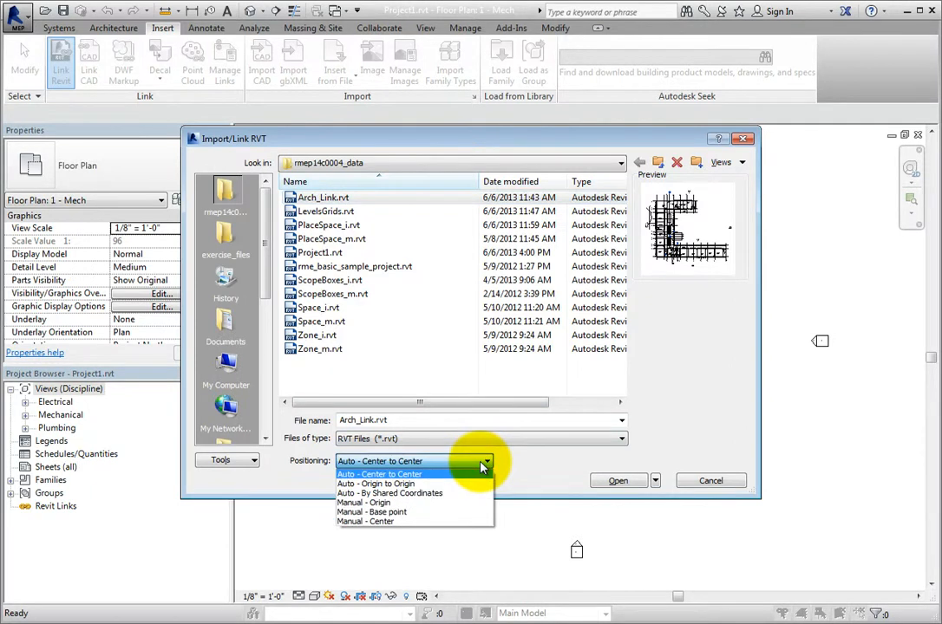
pyautogui.click(483, 486)
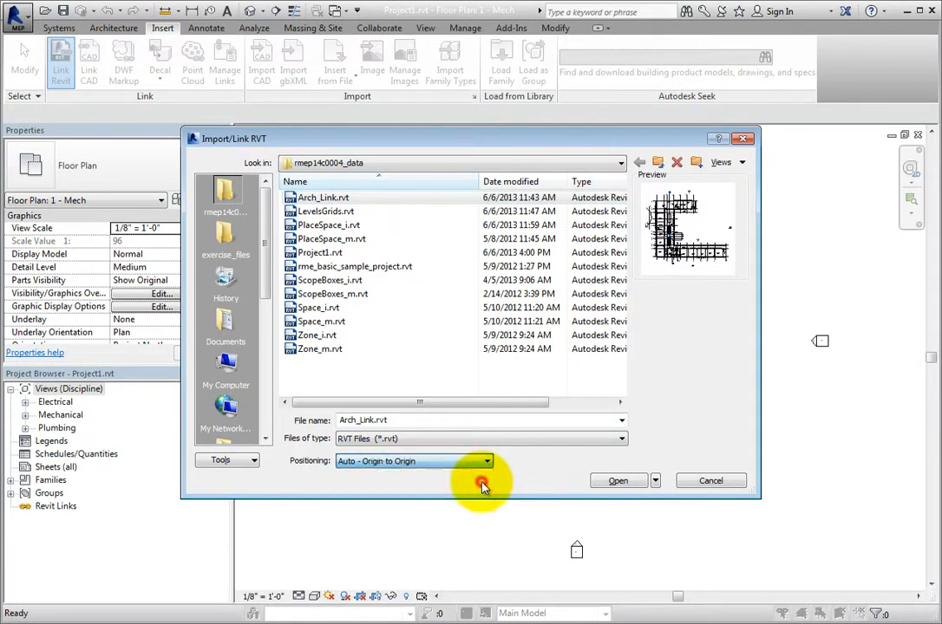
pyautogui.click(617, 483)
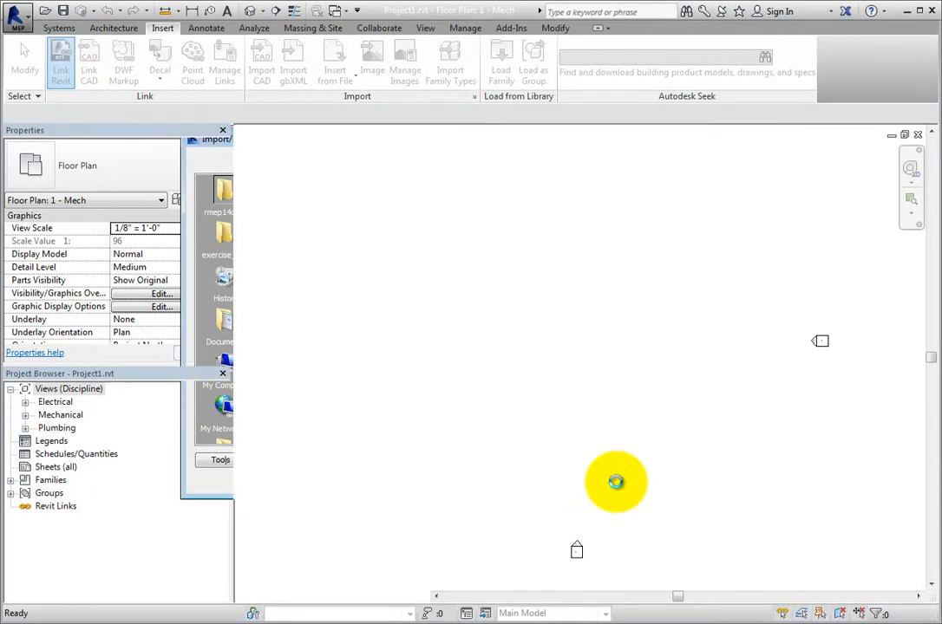
# Step: Move the elevation markers in the 1 - Mech floor plan so they surround the linked building, one on each side
pyautogui.rightClick(364, 525)
pyautogui.click(435, 448)
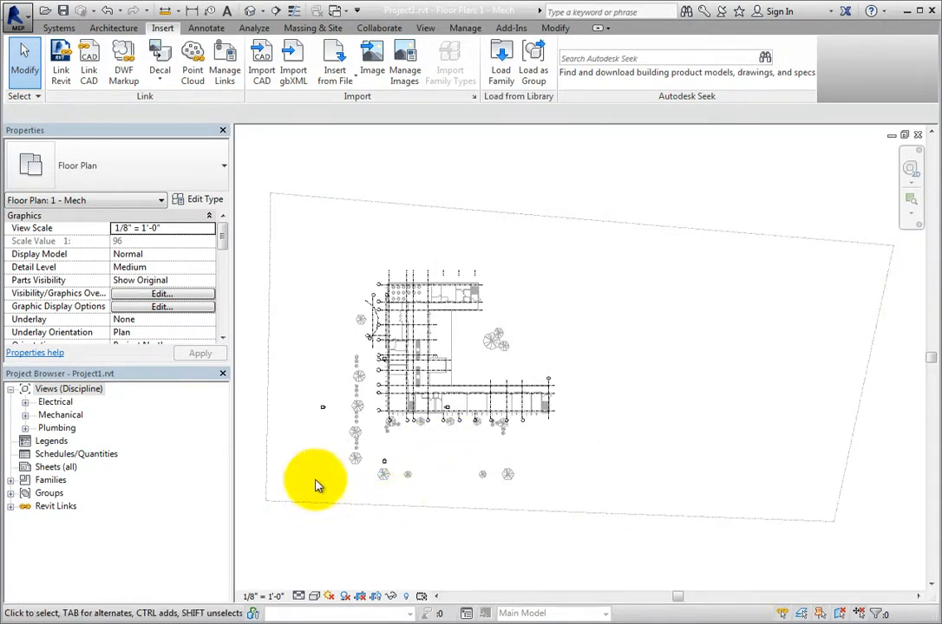
pyautogui.click(408, 368)
pyautogui.moveTo(386, 360); pyautogui.dragTo(431, 260)
pyautogui.moveTo(292, 378)
pyautogui.mouseDown()
pyautogui.moveTo(338, 422)
pyautogui.moveTo(333, 349)
pyautogui.moveTo(465, 415)
pyautogui.moveTo(574, 347)
pyautogui.mouseUp()
pyautogui.moveTo(385, 463)
pyautogui.mouseDown()
pyautogui.moveTo(436, 464)
pyautogui.moveTo(450, 444)
pyautogui.mouseUp()
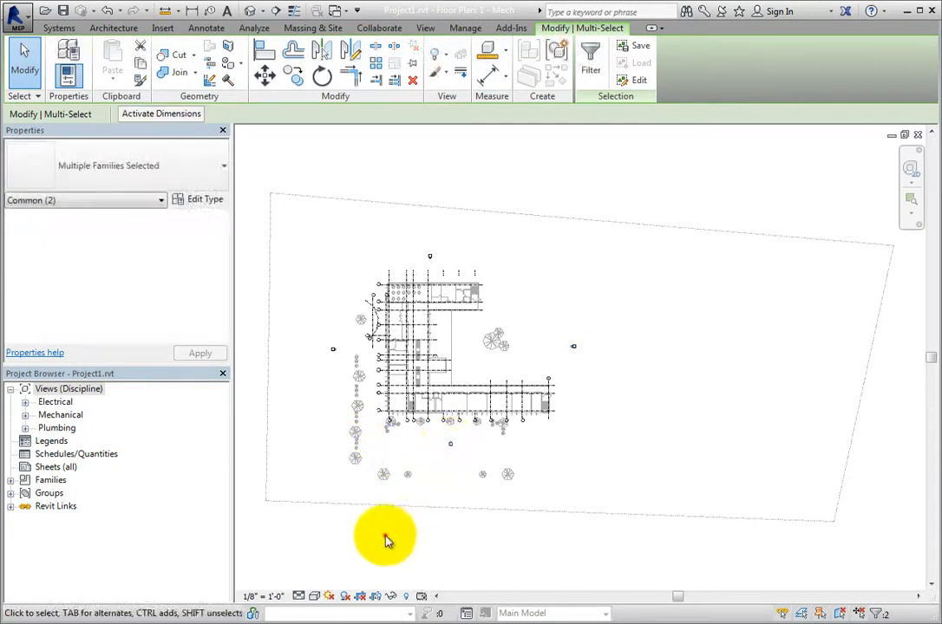
pyautogui.click(387, 540)
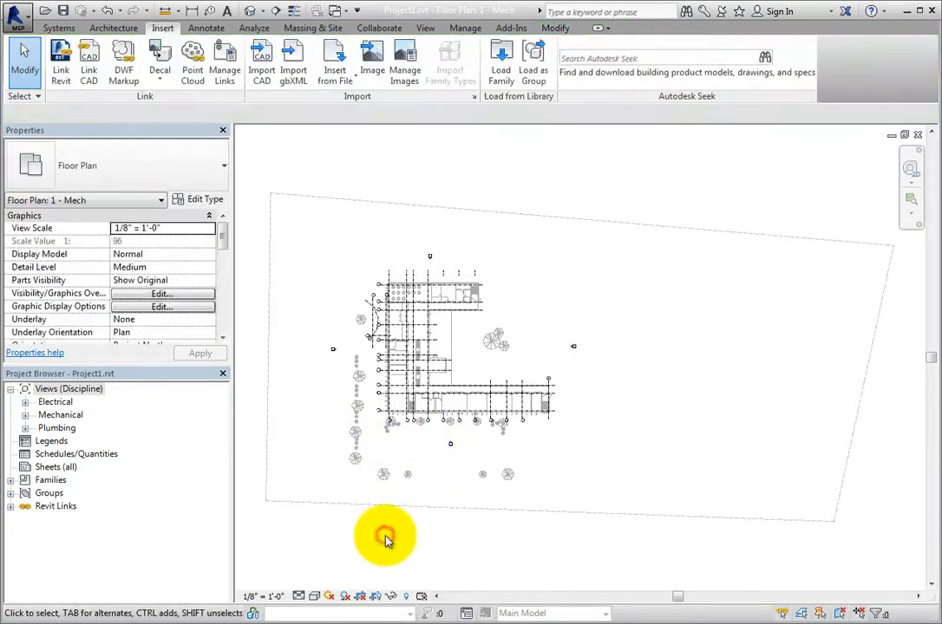
# Step: Open the South - Mech building elevation view from the mechanical HVAC views
pyautogui.click(25, 415)
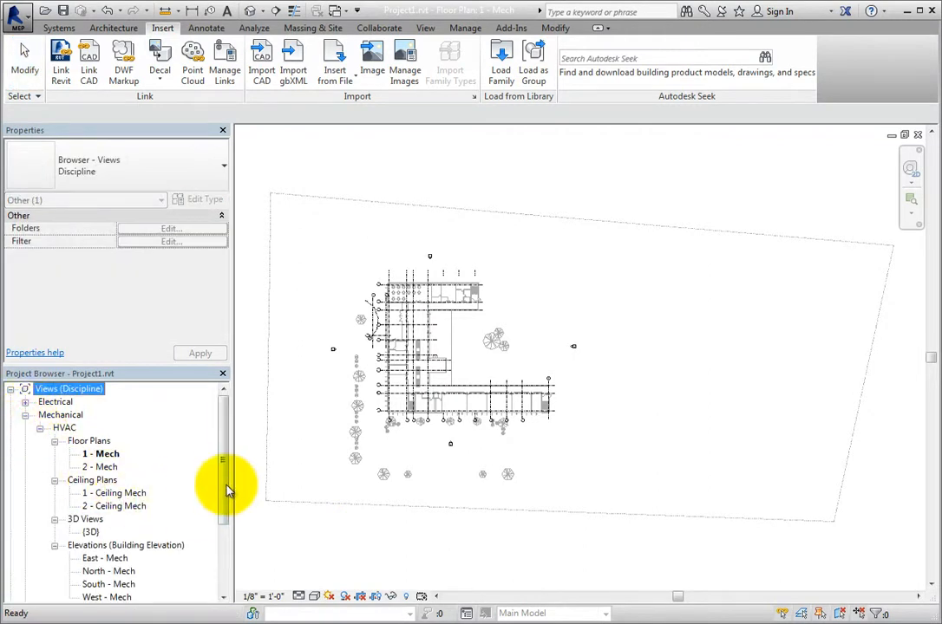
pyautogui.moveTo(223, 490); pyautogui.dragTo(225, 499)
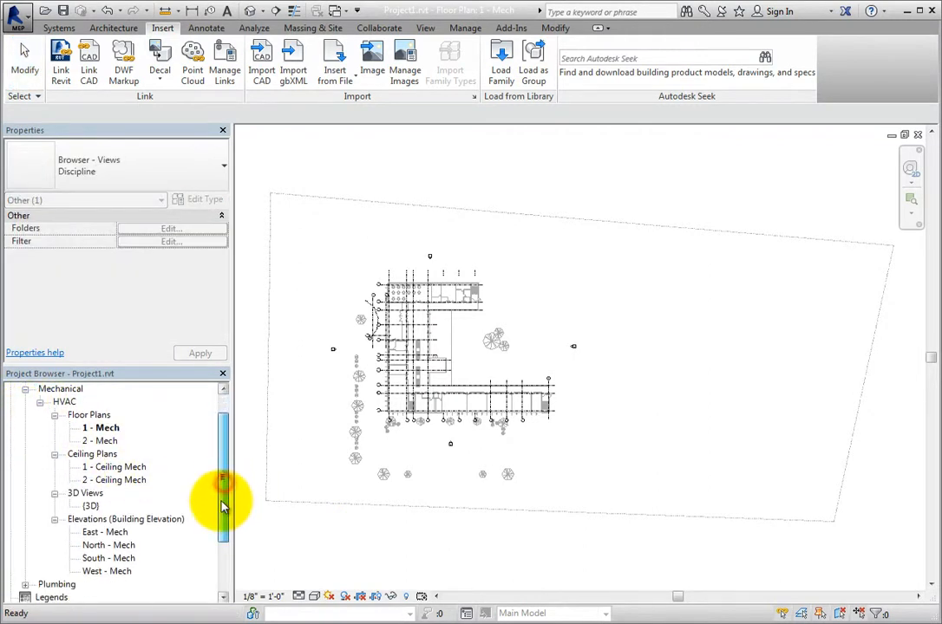
pyautogui.doubleClick(121, 559)
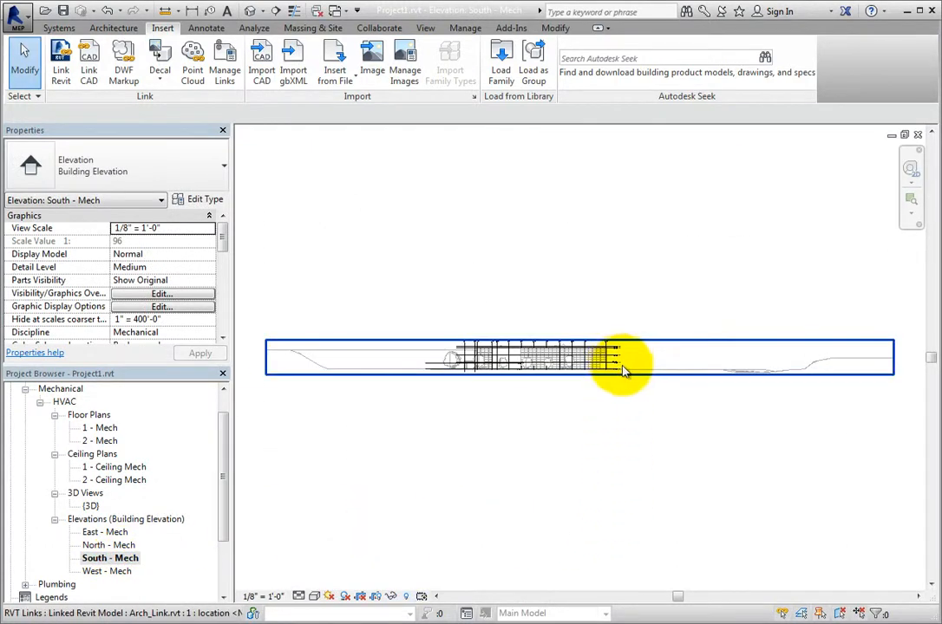
# Step: Examine the linked building's level lines and the project's own levels in the south elevation
pyautogui.scroll(4, 642, 375)
pyautogui.scroll(2, 617, 378)
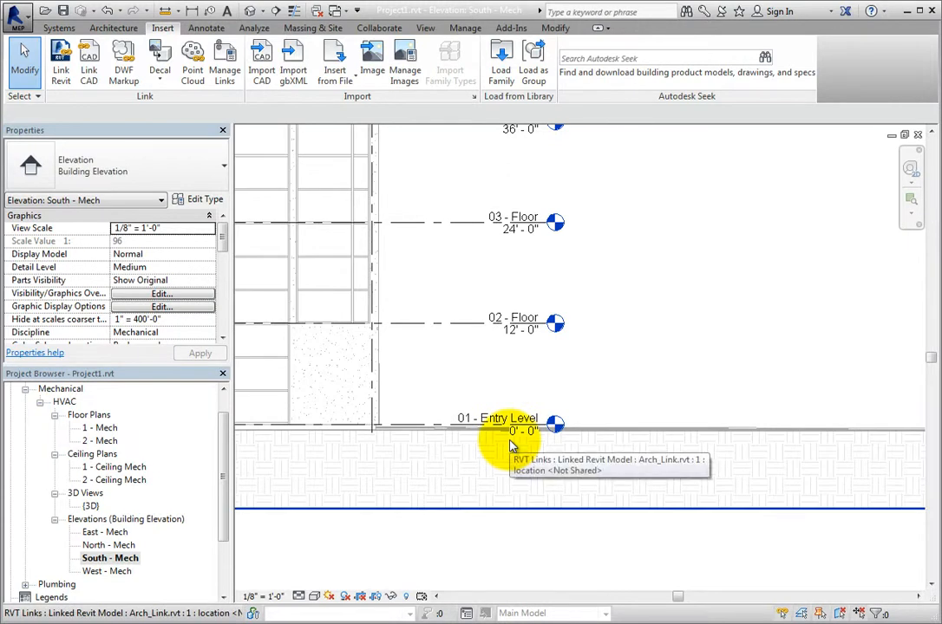
pyautogui.scroll(-2, 494, 430)
pyautogui.scroll(-4, 491, 429)
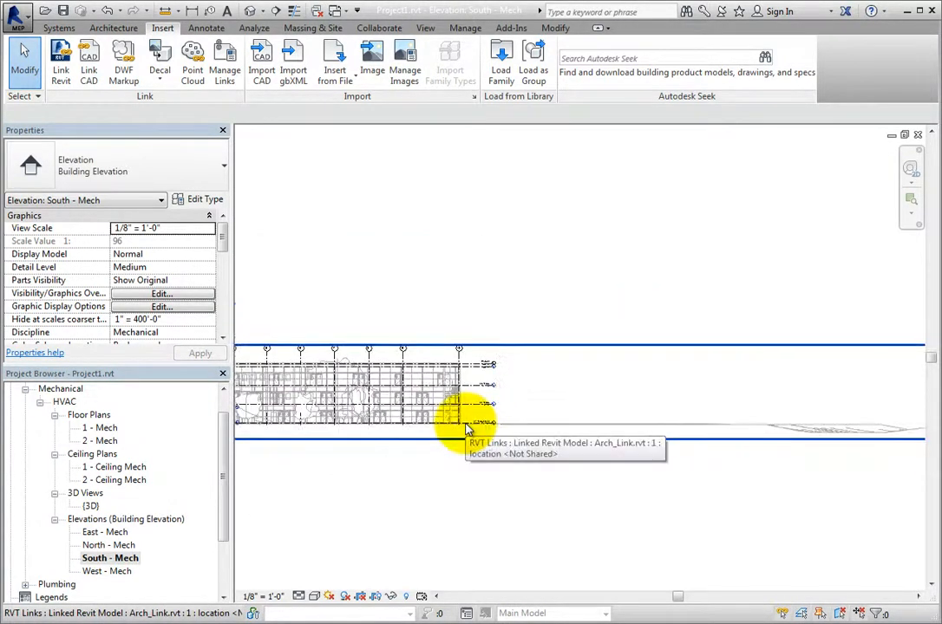
pyautogui.scroll(-1, 437, 483)
pyautogui.moveTo(437, 487); pyautogui.dragTo(571, 468, button='middle')
pyautogui.scroll(2, 569, 468)
pyautogui.scroll(2, 424, 444)
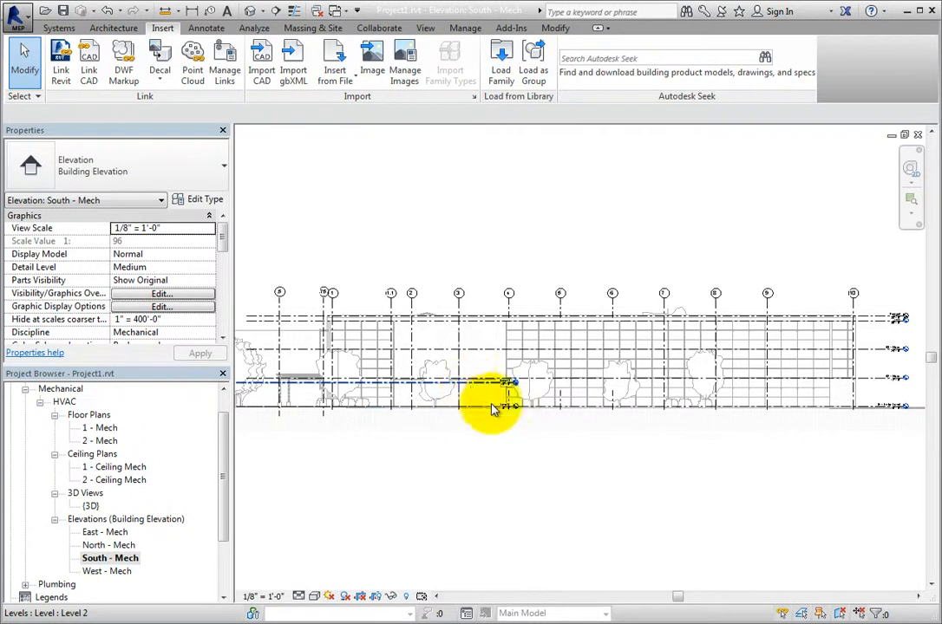
# Step: Select the linked architectural model and then Level 2 to inspect each, clearing the selection after each one
pyautogui.press('Tab')
pyautogui.click(863, 381)
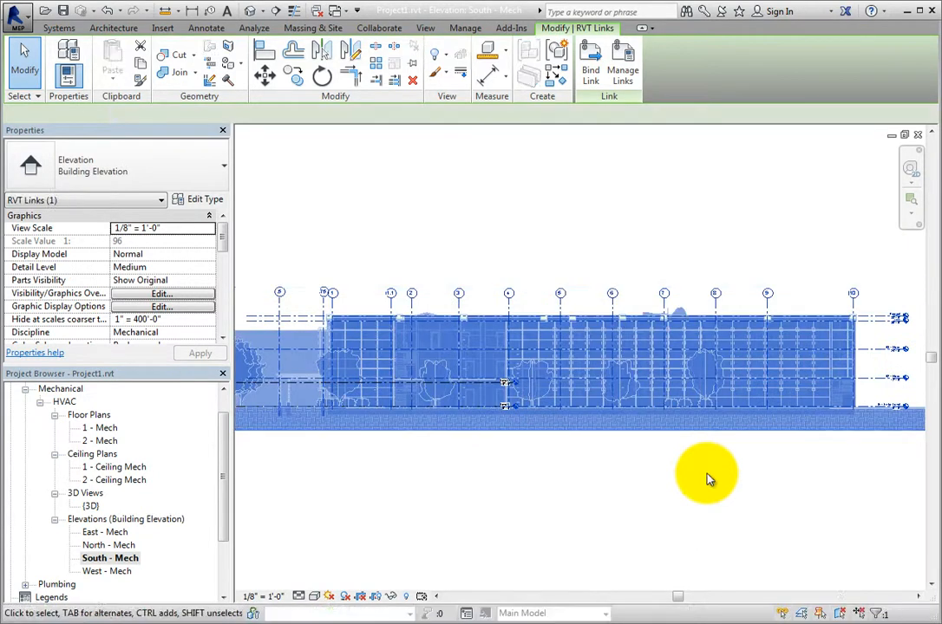
pyautogui.click(706, 472)
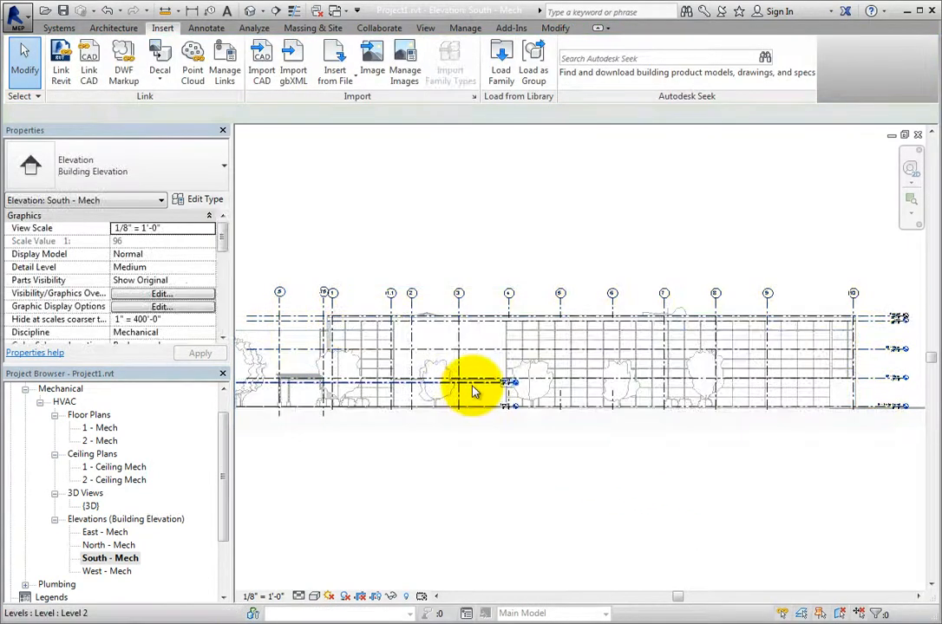
pyautogui.click(474, 390)
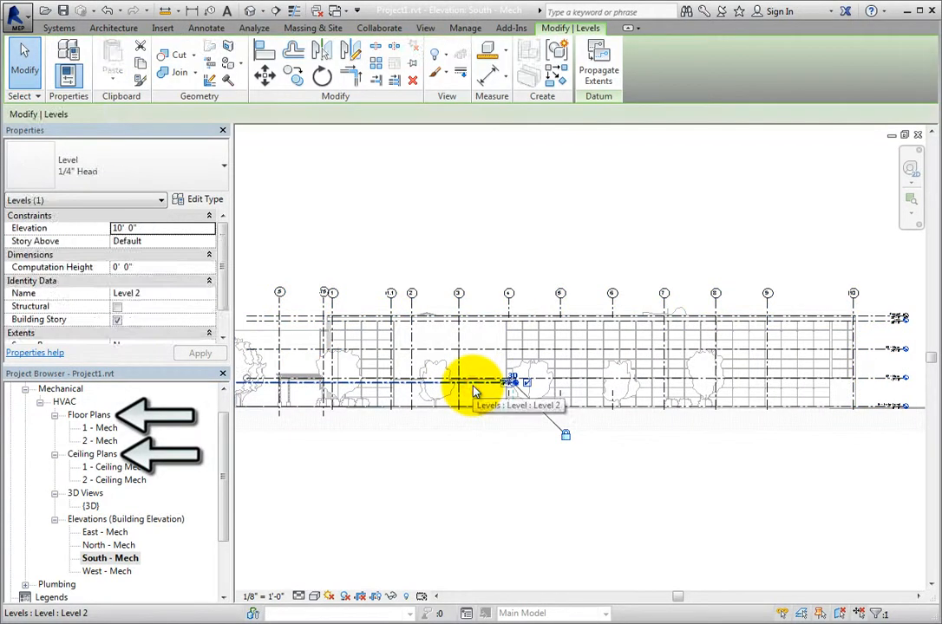
pyautogui.click(479, 466)
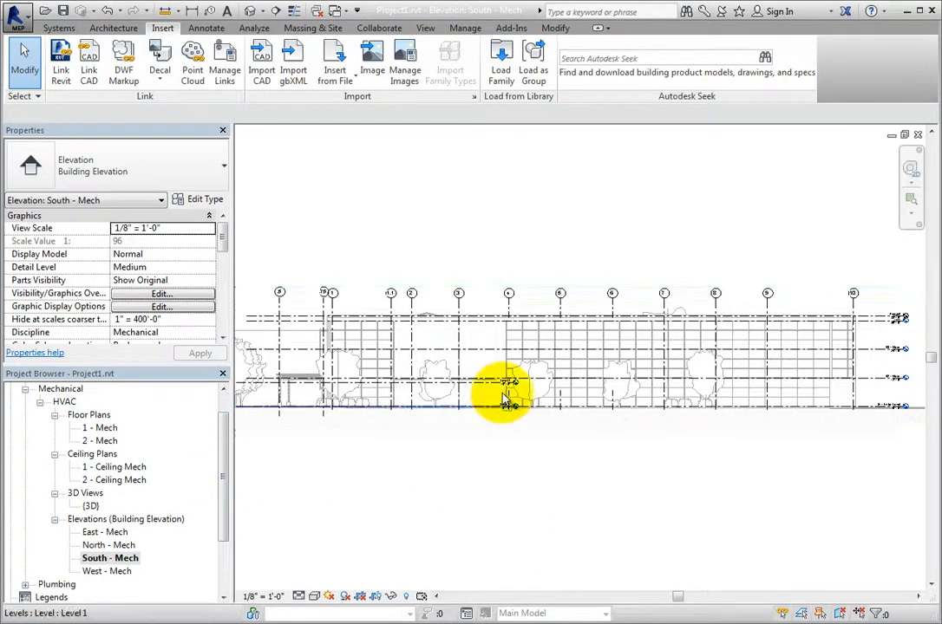
# Step: Compare the names and elevations of the project's Level 1 and Level 2 with the linked building's levels
pyautogui.scroll(1, 499, 403)
pyautogui.scroll(6, 503, 397)
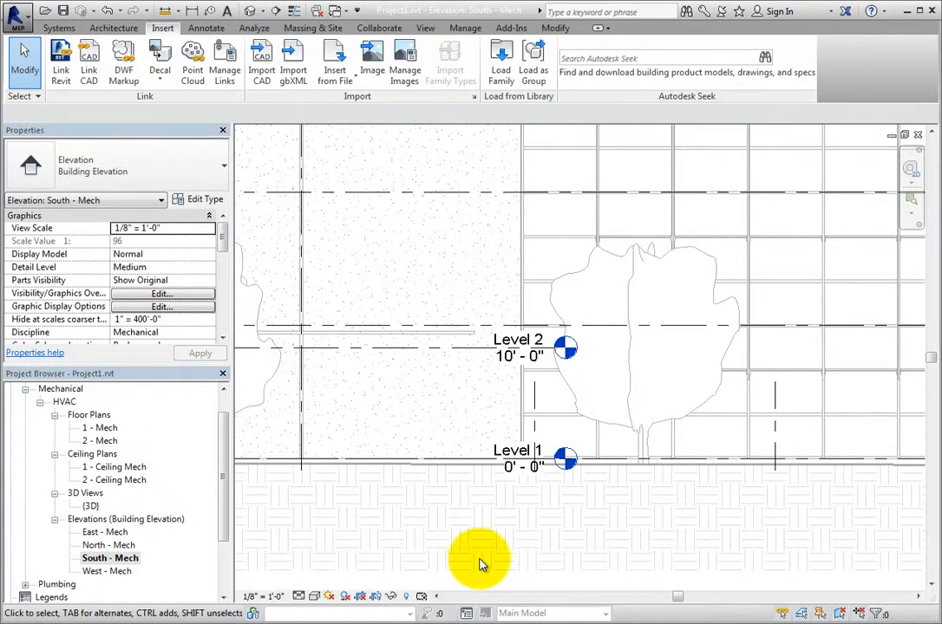
pyautogui.scroll(-5, 482, 564)
pyautogui.moveTo(594, 530); pyautogui.dragTo(437, 507, button='middle')
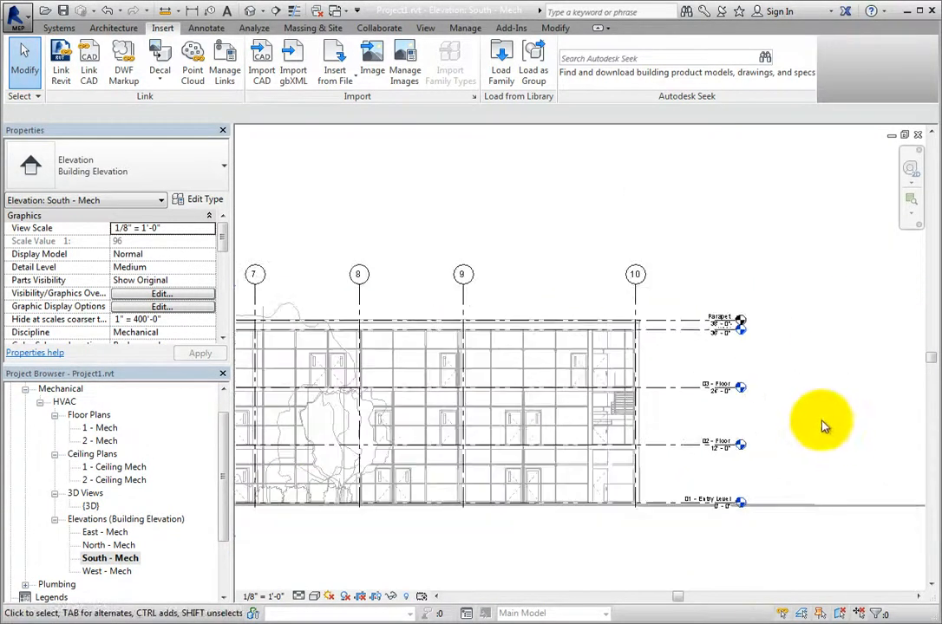
pyautogui.scroll(4, 820, 426)
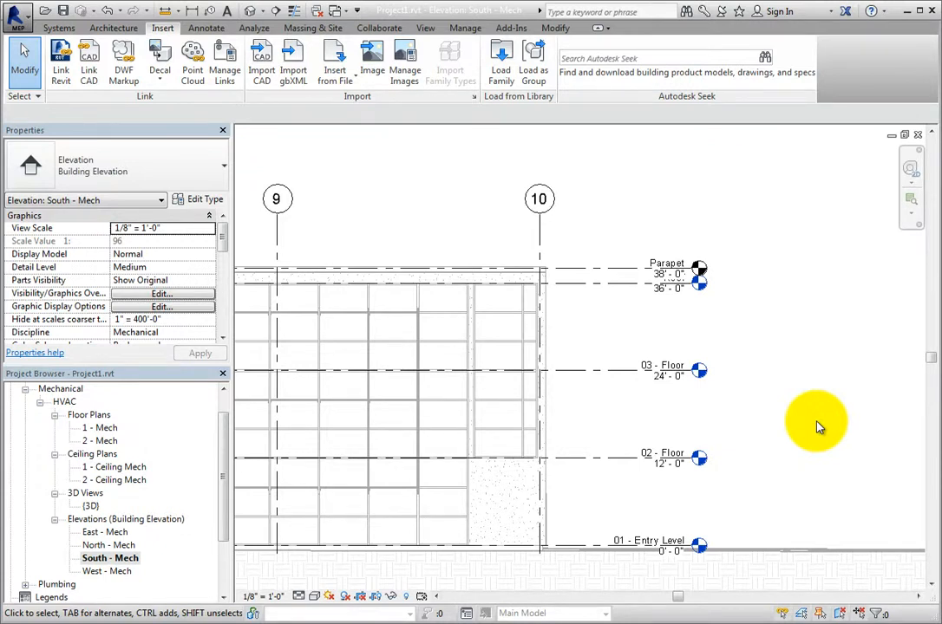
pyautogui.scroll(-4, 819, 426)
pyautogui.moveTo(426, 476); pyautogui.dragTo(648, 501, button='middle')
# Step: Extend the aligned Level 1 and Level 2 lines together toward grid 10 by moving Level 2's model end
pyautogui.scroll(5, 385, 458)
pyautogui.scroll(3, 390, 448)
pyautogui.click(441, 351)
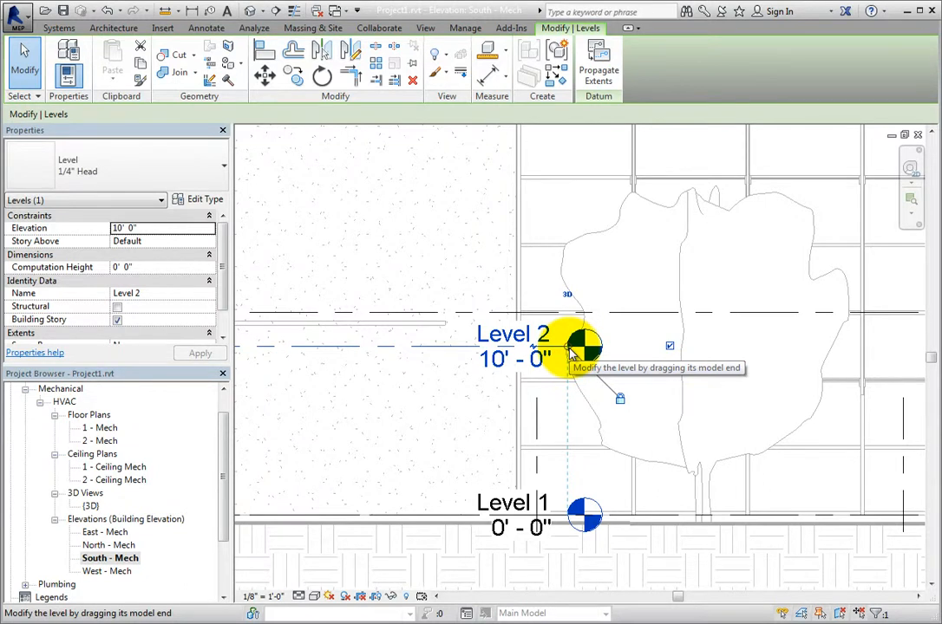
pyautogui.moveTo(572, 351); pyautogui.dragTo(649, 347)
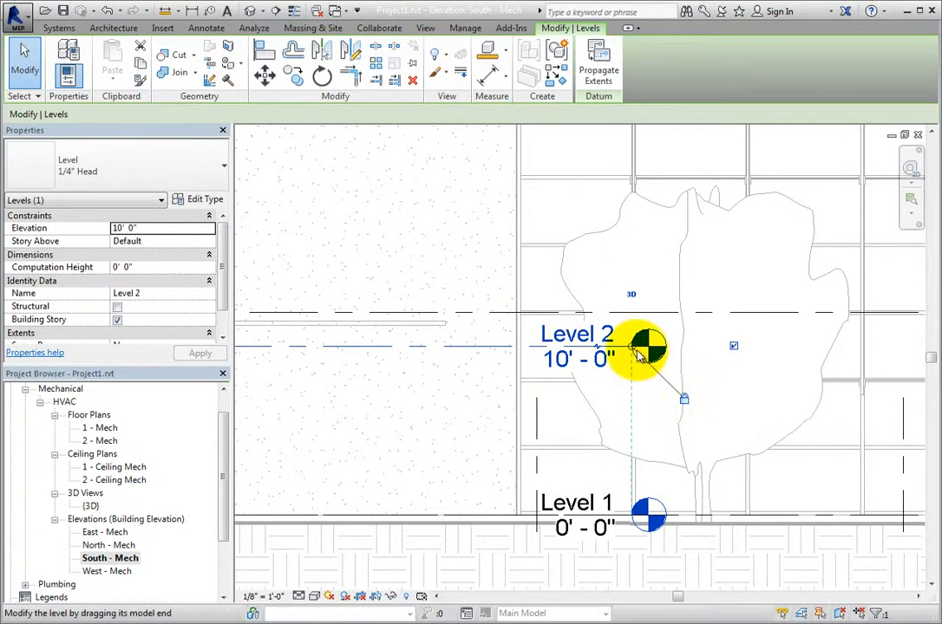
pyautogui.moveTo(633, 348); pyautogui.dragTo(765, 342)
# Step: Try unlocking Level 2's alignment and extending it alone, then realign its end with Level 1 and lock it again
pyautogui.moveTo(683, 421); pyautogui.dragTo(386, 369, button='middle')
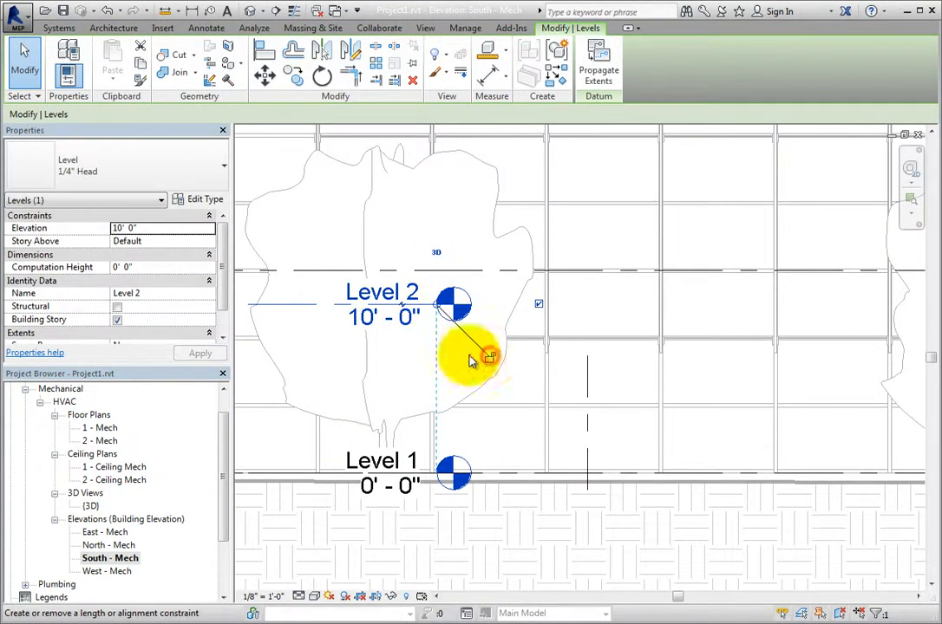
pyautogui.moveTo(440, 312); pyautogui.dragTo(645, 312)
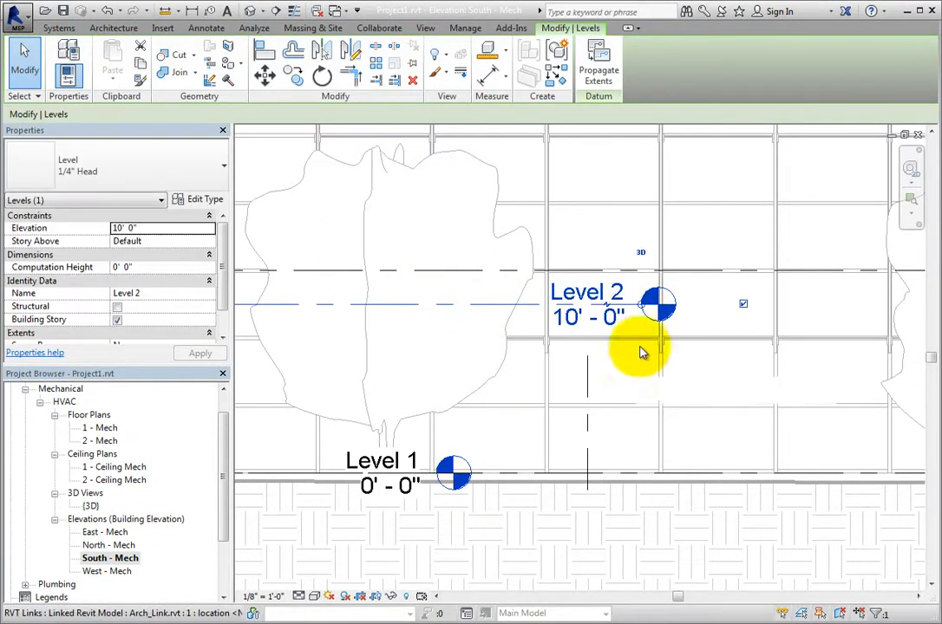
pyautogui.moveTo(645, 313); pyautogui.dragTo(447, 309)
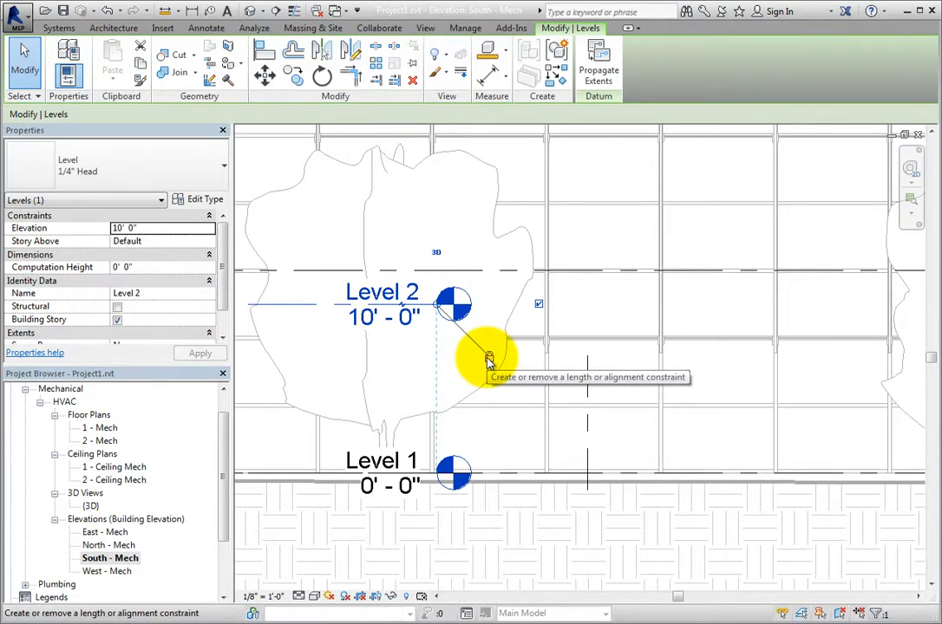
# Step: Extend the locked Level 1 and Level 2 lines past grid 10 until their heads lie beyond the linked model's level heads
pyautogui.scroll(-3, 477, 371)
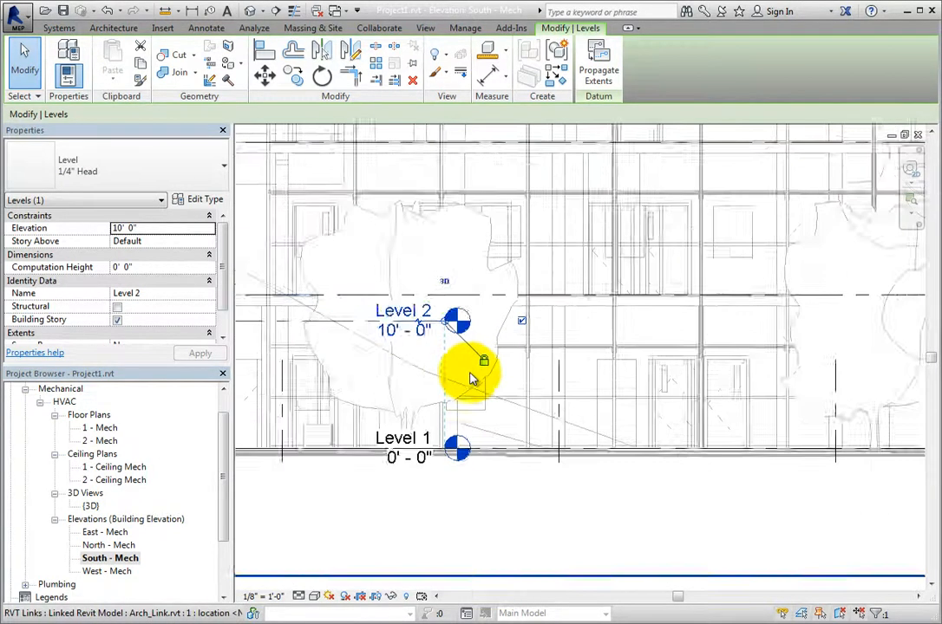
pyautogui.moveTo(458, 380); pyautogui.dragTo(312, 426, button='middle')
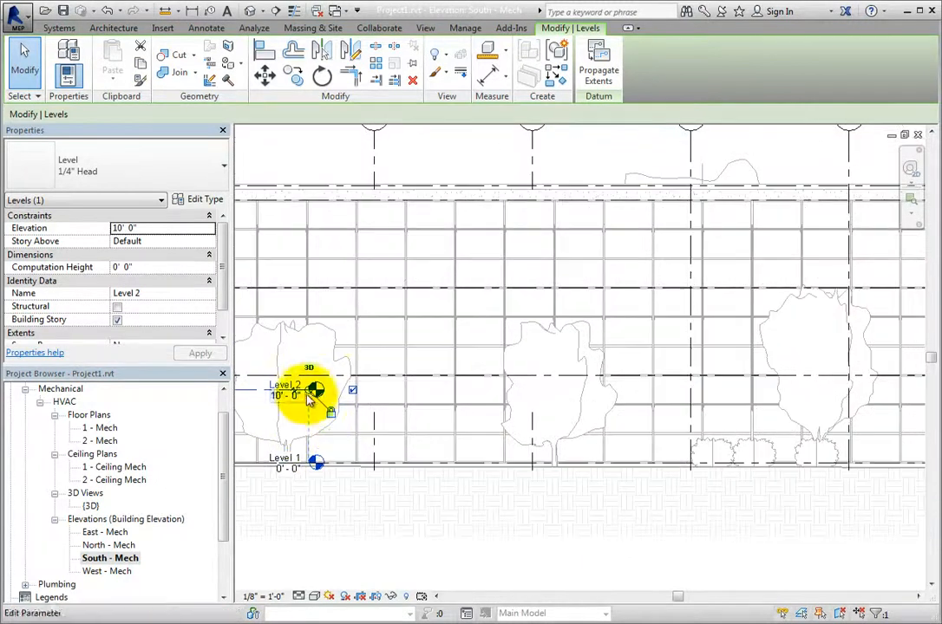
pyautogui.moveTo(312, 395); pyautogui.dragTo(791, 394)
pyautogui.moveTo(696, 434); pyautogui.dragTo(282, 406, button='middle')
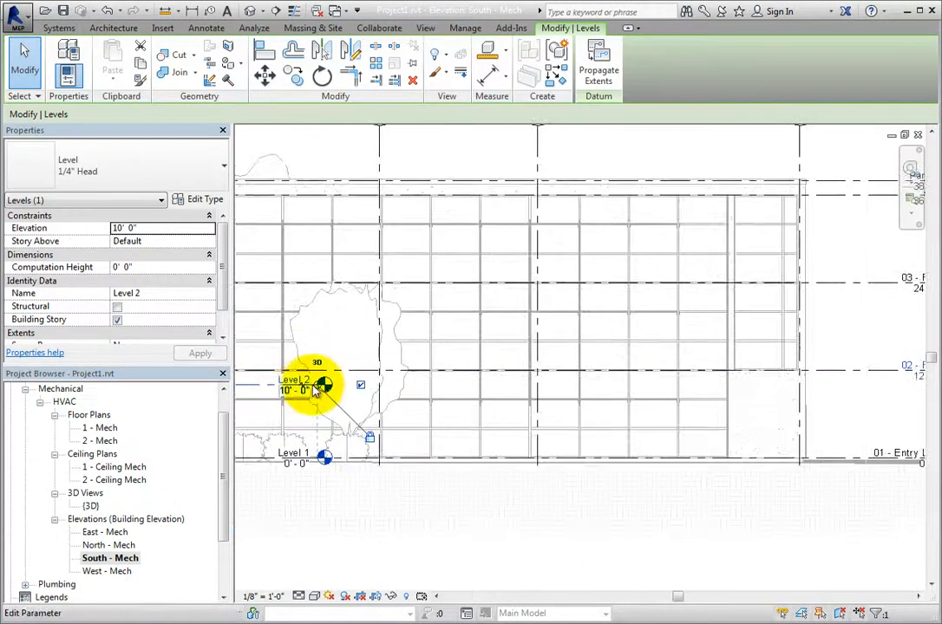
pyautogui.click(315, 386)
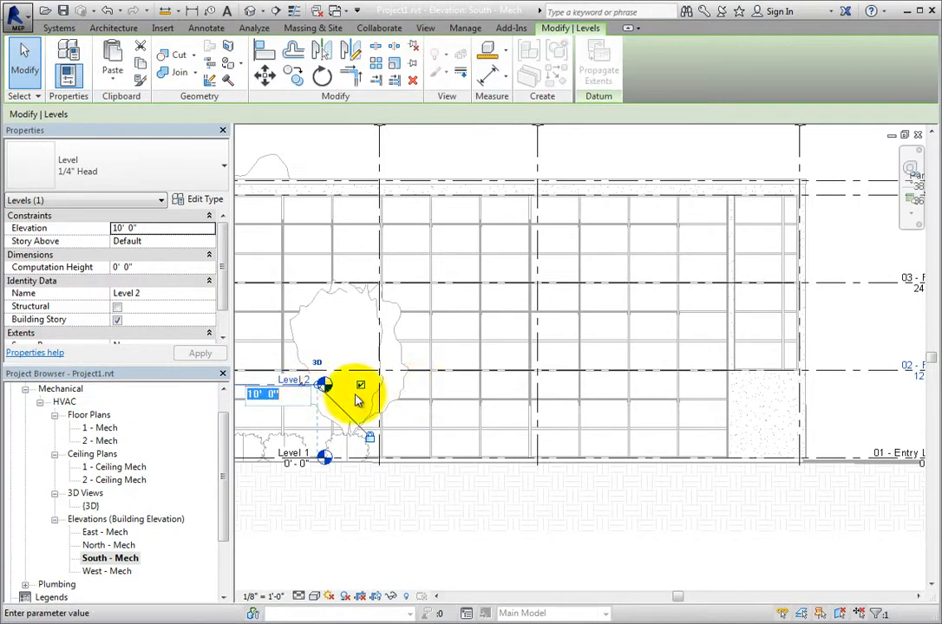
pyautogui.click(355, 394)
pyautogui.moveTo(320, 394); pyautogui.dragTo(840, 423)
pyautogui.moveTo(839, 422); pyautogui.dragTo(357, 404, button='middle')
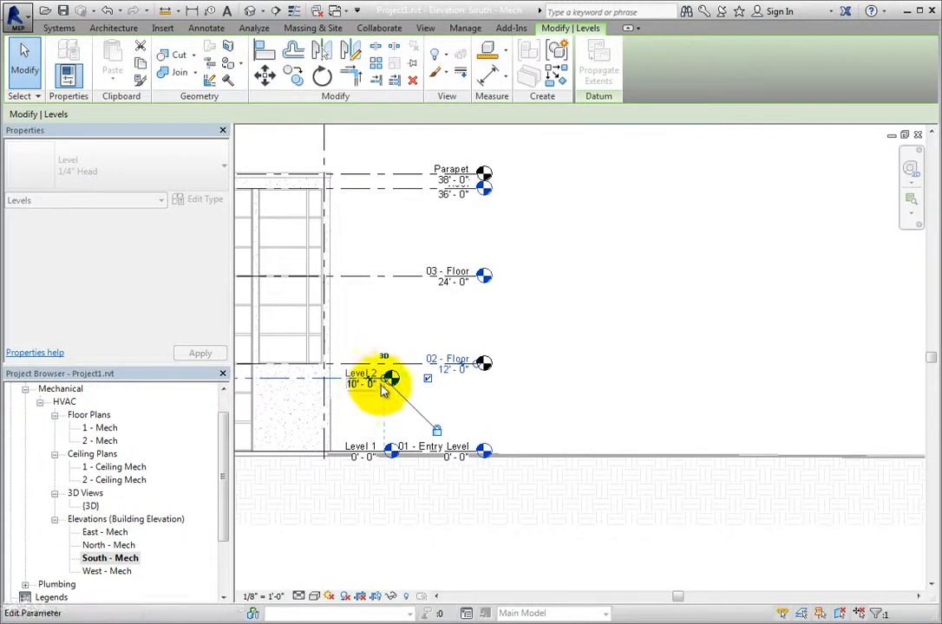
pyautogui.moveTo(388, 381); pyautogui.dragTo(572, 378)
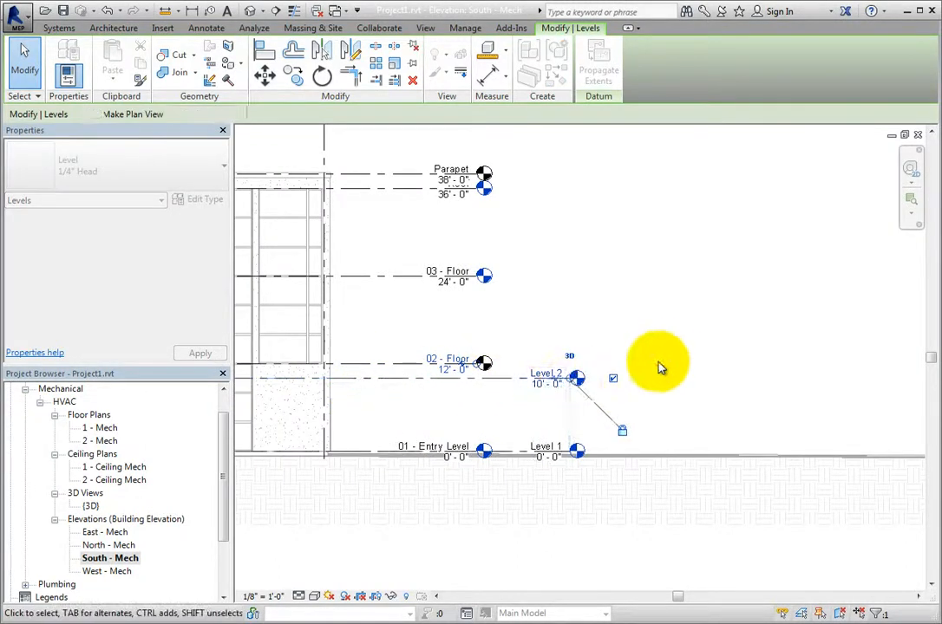
pyautogui.click(668, 360)
pyautogui.scroll(2, 618, 400)
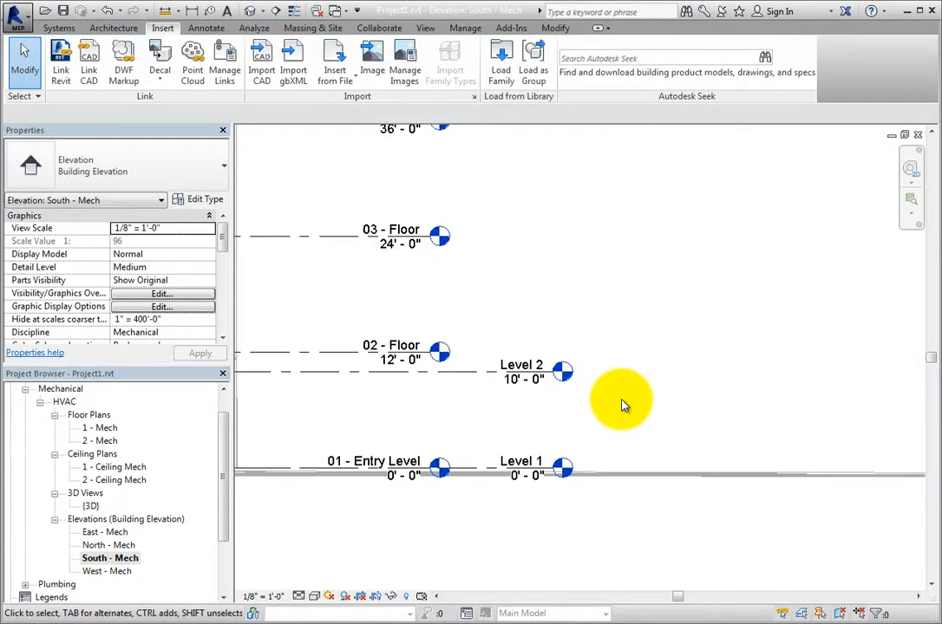
# Step: Align Level 2 with the linked model's 02 - Floor level using Align, and lock the alignment
pyautogui.moveTo(616, 410); pyautogui.dragTo(746, 410, button='middle')
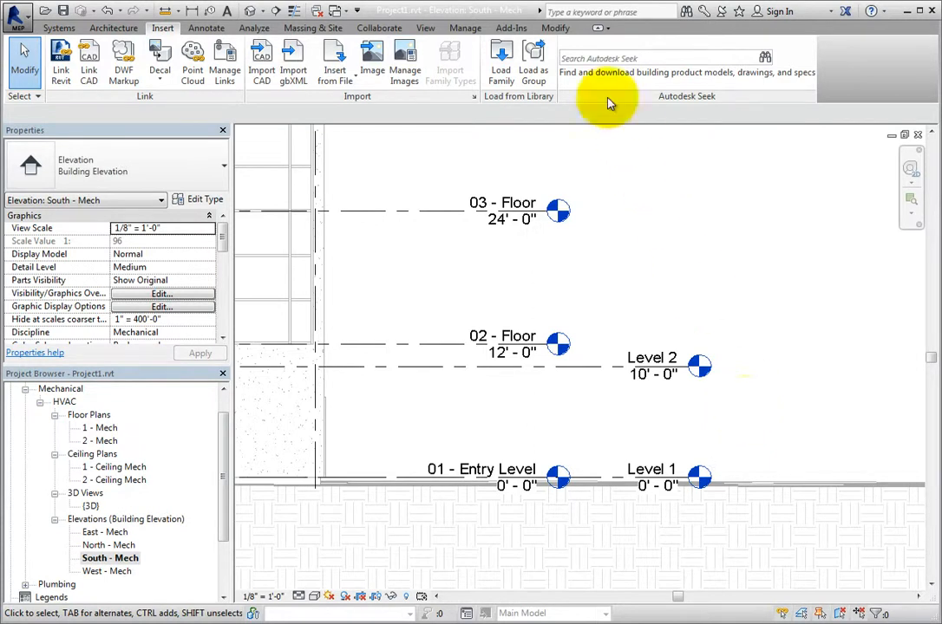
pyautogui.click(556, 28)
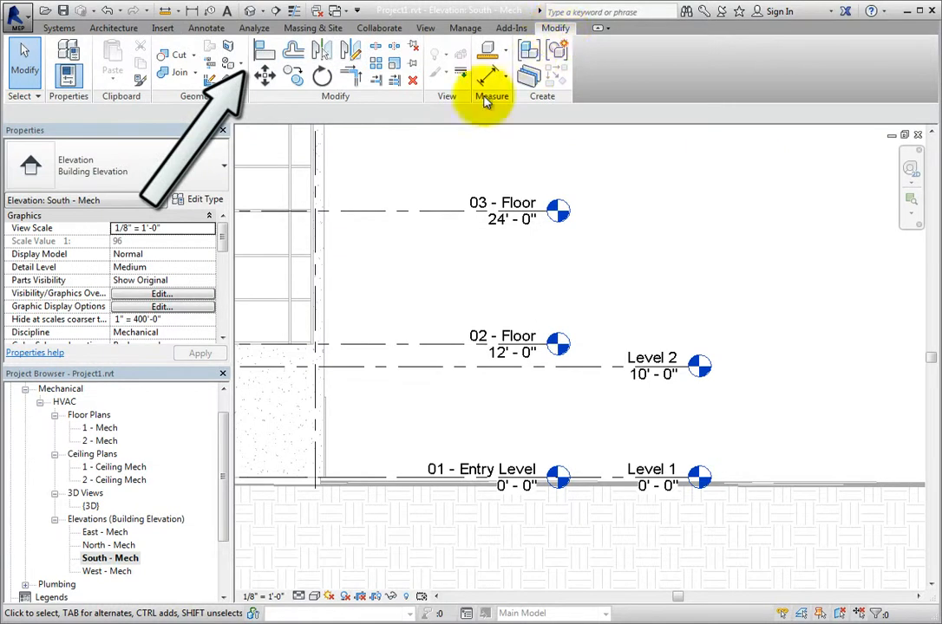
pyautogui.click(269, 59)
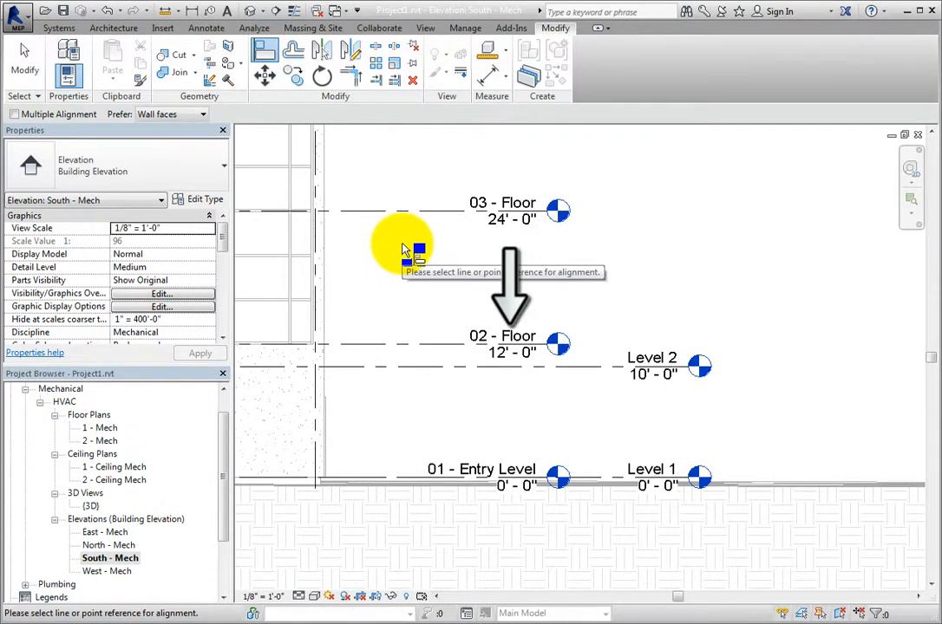
pyautogui.click(428, 344)
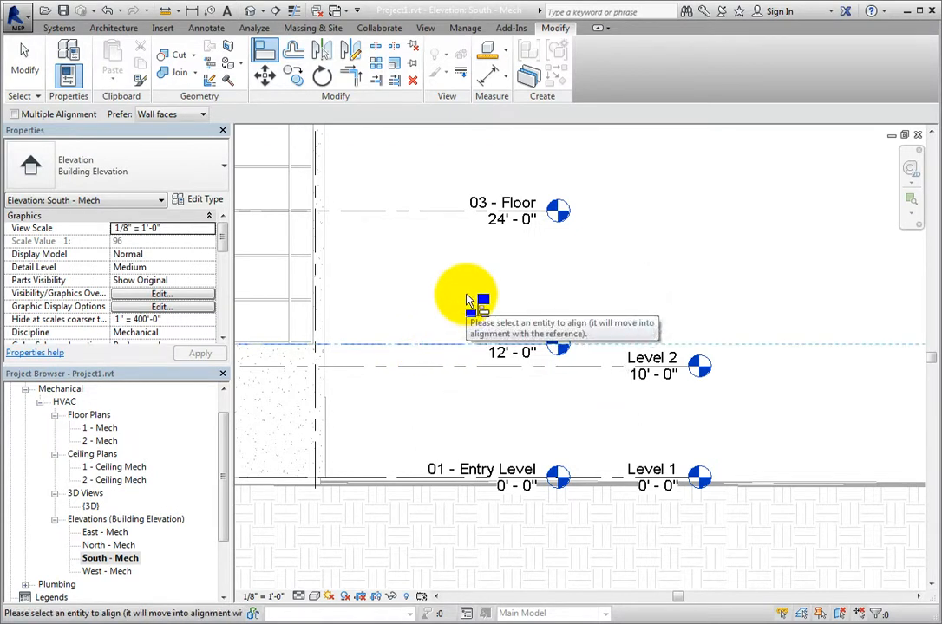
pyautogui.click(597, 369)
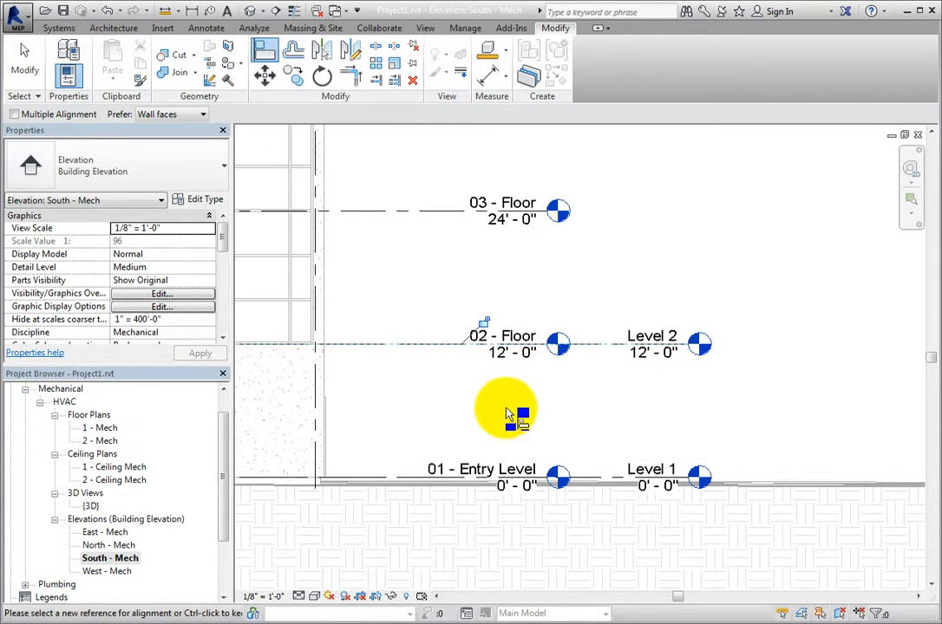
pyautogui.click(483, 322)
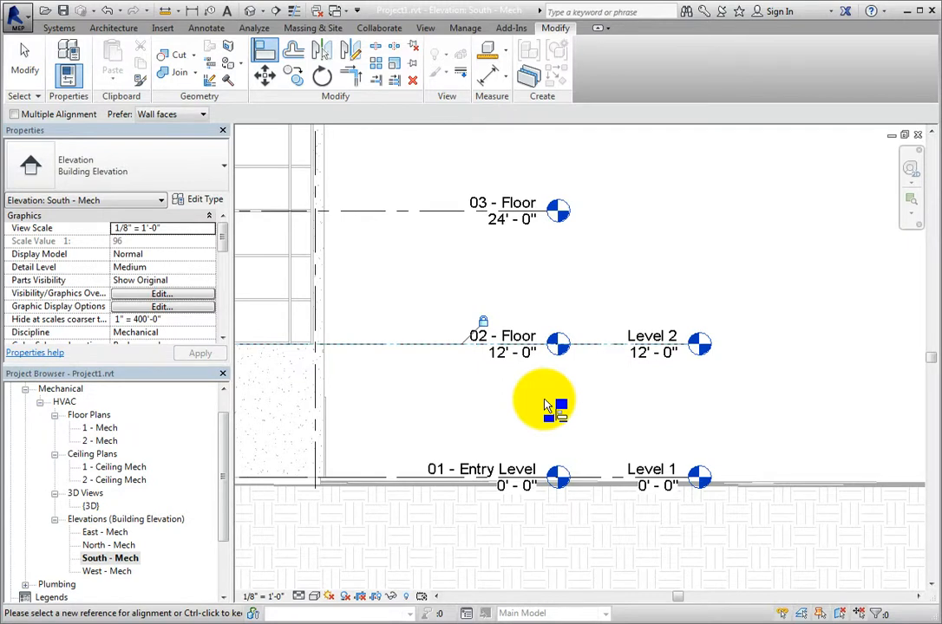
# Step: Align Level 1 with the linked model's 01 - Entry Level line, lock the alignment and finish the Align command
pyautogui.click(382, 485)
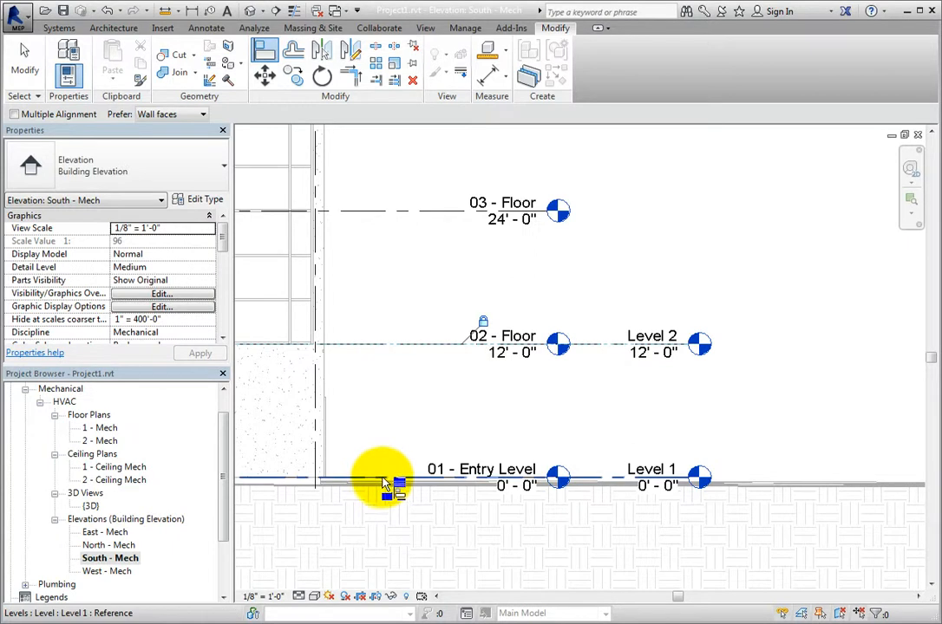
pyautogui.press('Tab')
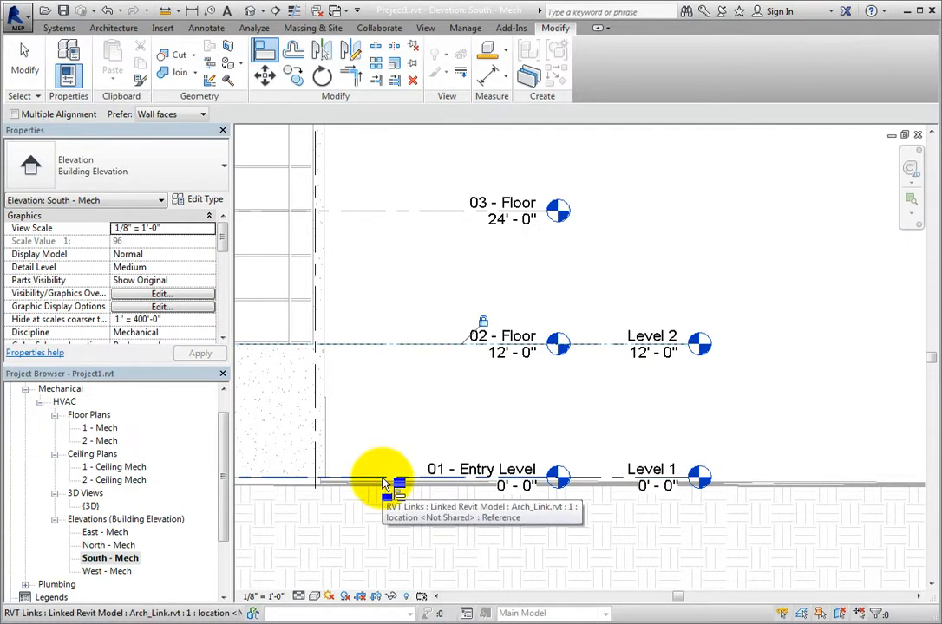
pyautogui.click(387, 484)
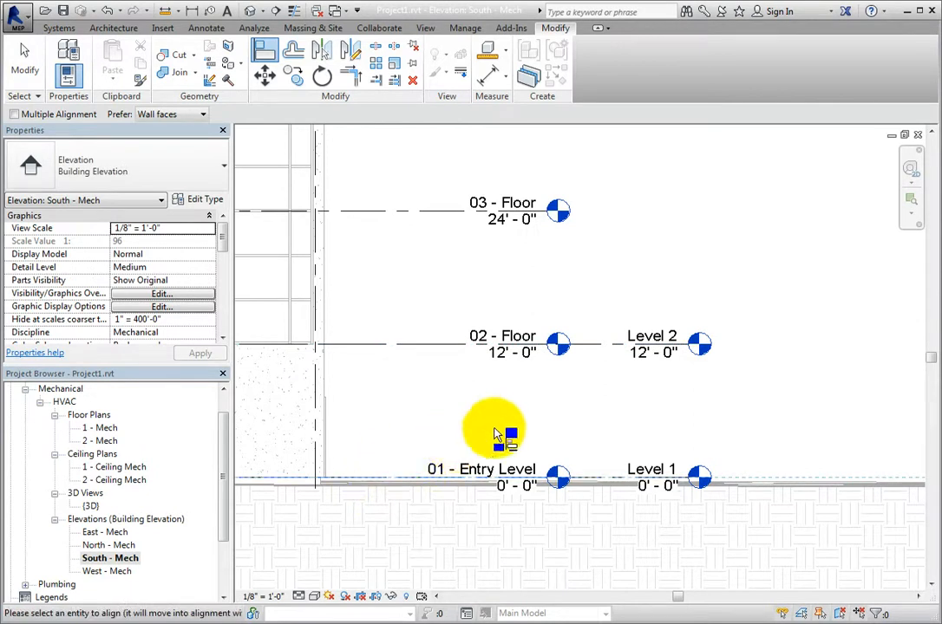
pyautogui.click(620, 483)
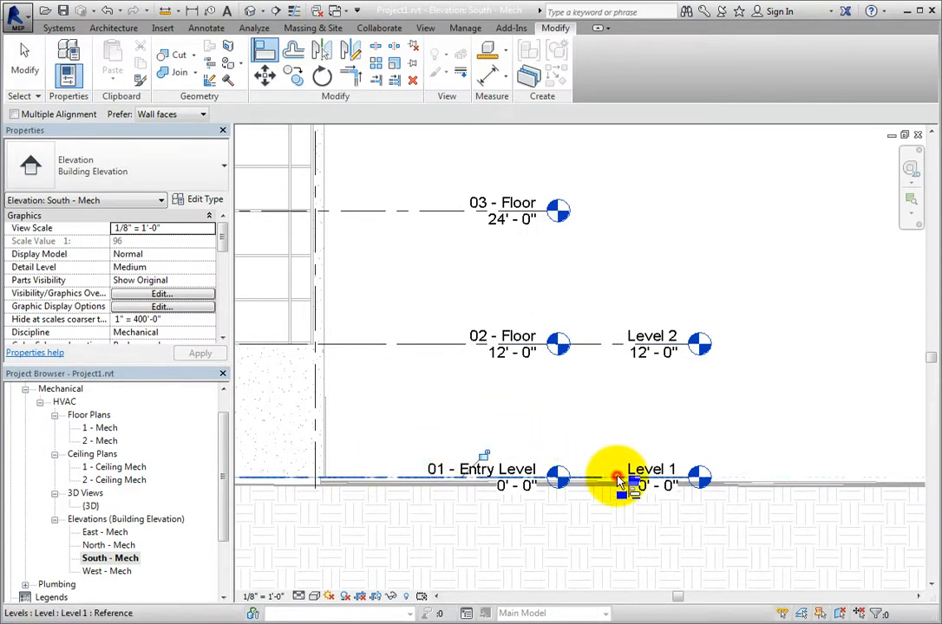
pyautogui.click(484, 455)
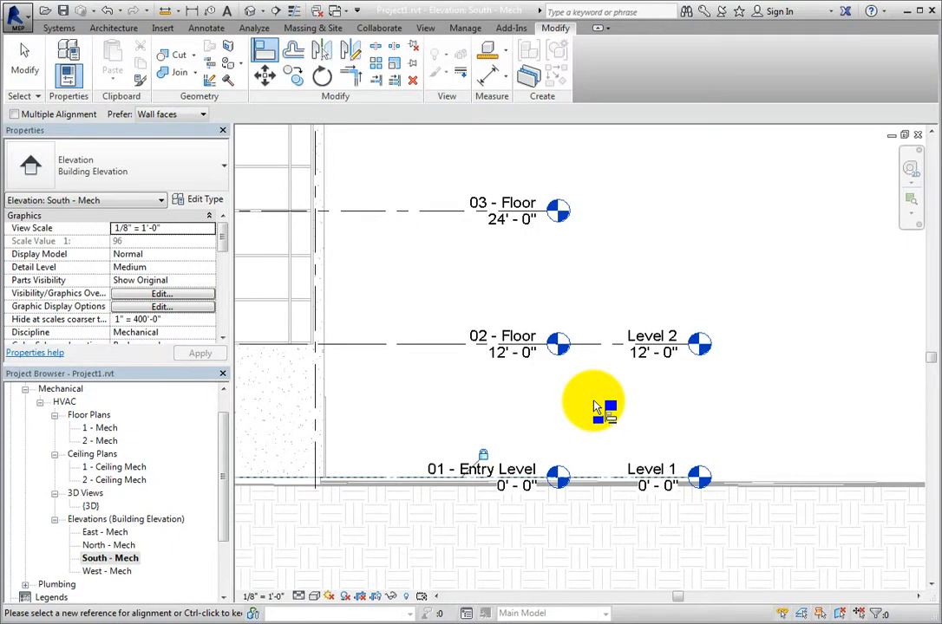
pyautogui.click(37, 75)
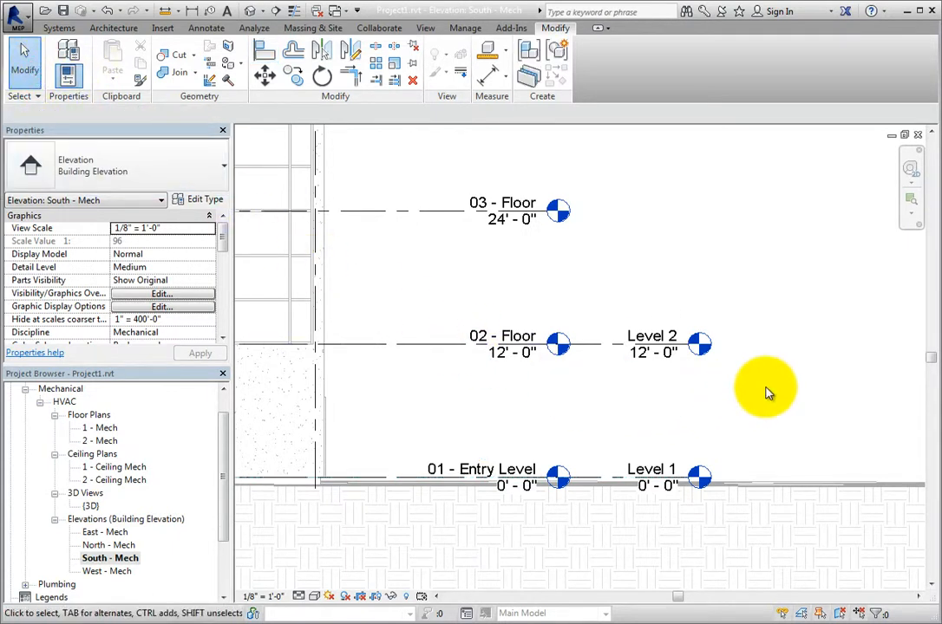
# Step: Start a new level line about 15'-6" above Level 2, in line with the headless ends of Level 1 and Level 2
pyautogui.scroll(-3, 767, 392)
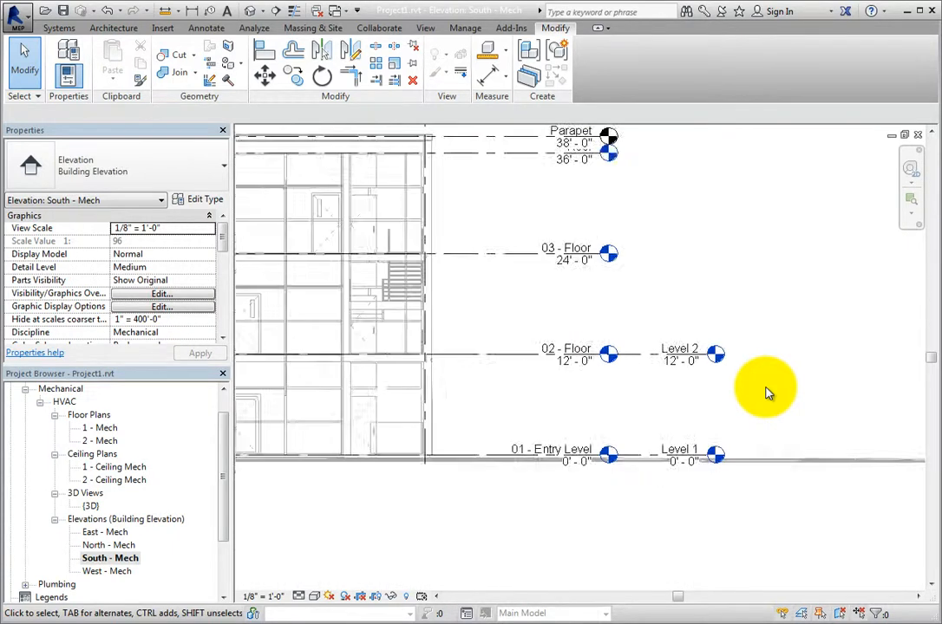
pyautogui.moveTo(769, 391); pyautogui.dragTo(698, 459, button='middle')
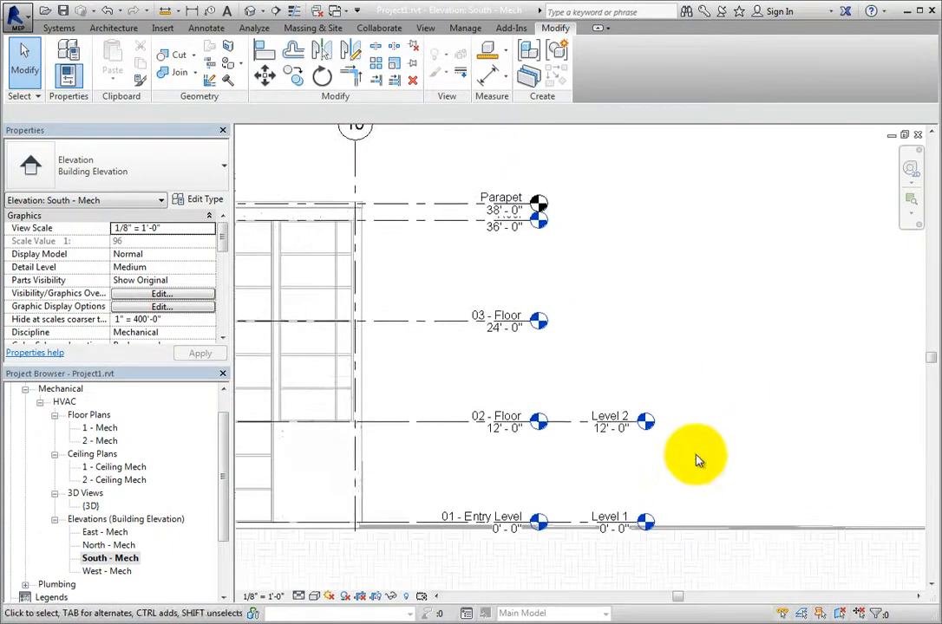
pyautogui.click(118, 28)
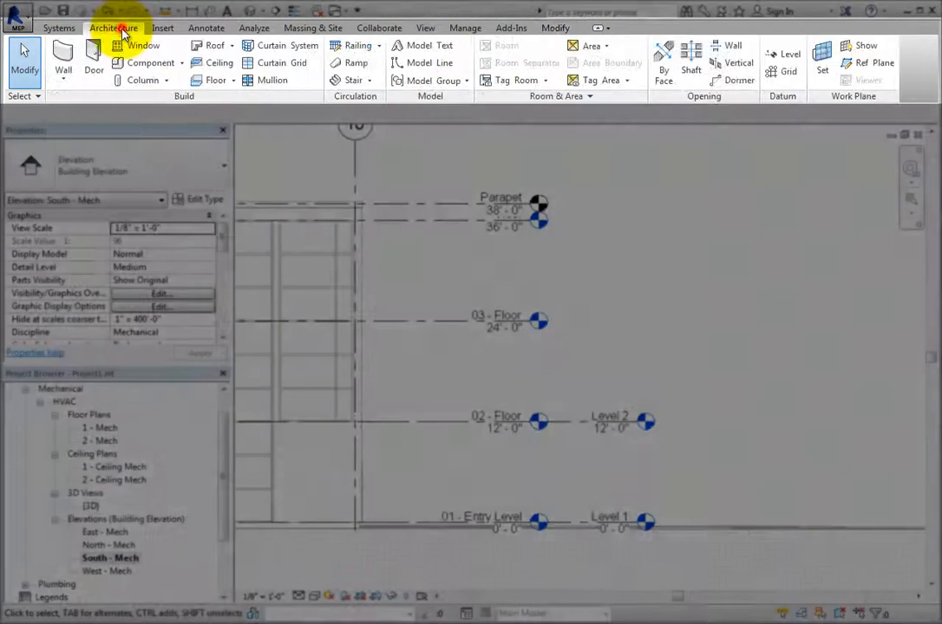
pyautogui.click(786, 57)
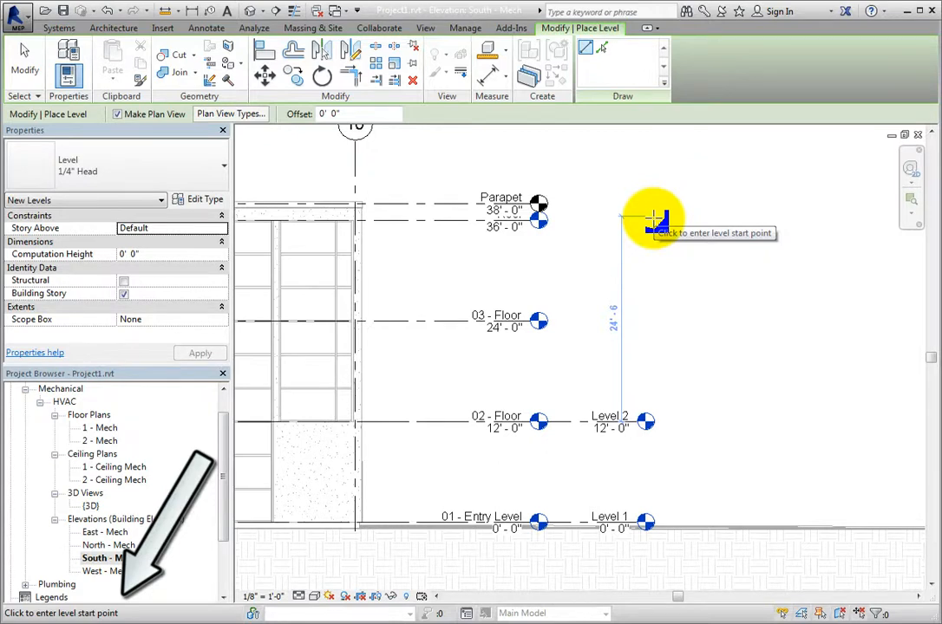
pyautogui.scroll(-1, 642, 338)
pyautogui.scroll(-4, 642, 338)
pyautogui.moveTo(542, 372); pyautogui.dragTo(830, 399, button='middle')
pyautogui.scroll(-2, 457, 374)
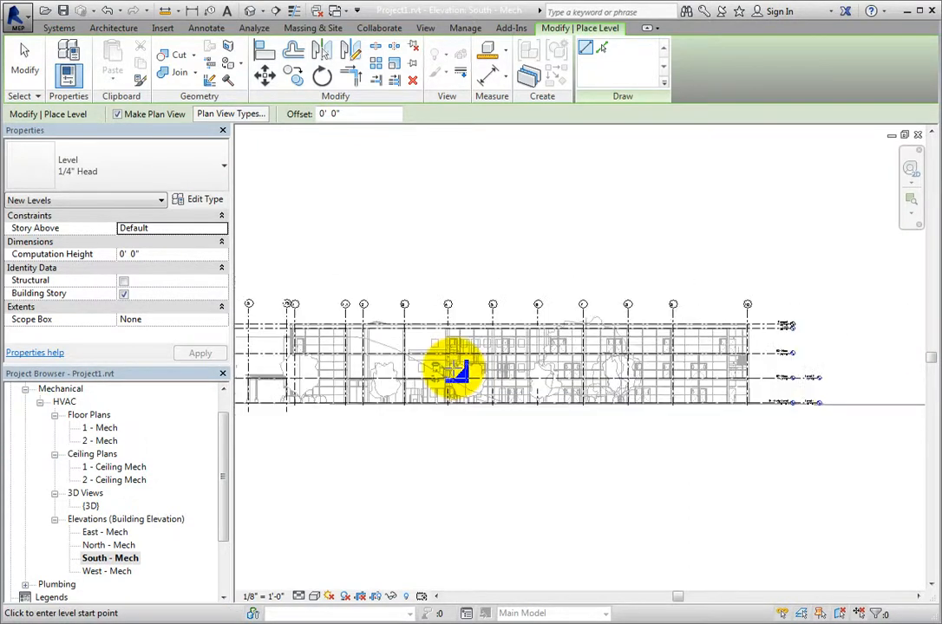
pyautogui.moveTo(420, 378); pyautogui.dragTo(480, 377, button='middle')
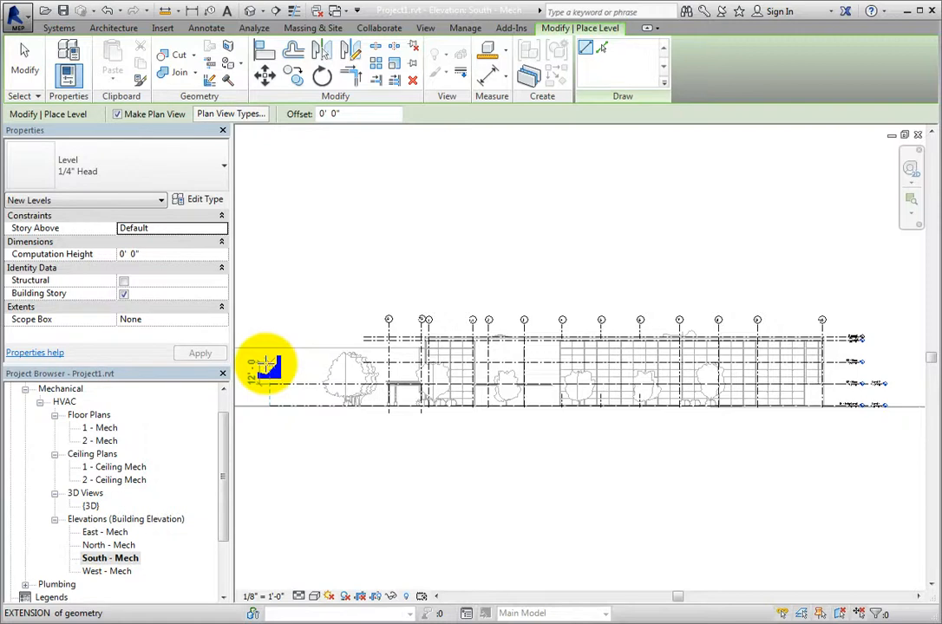
pyautogui.scroll(6, 267, 369)
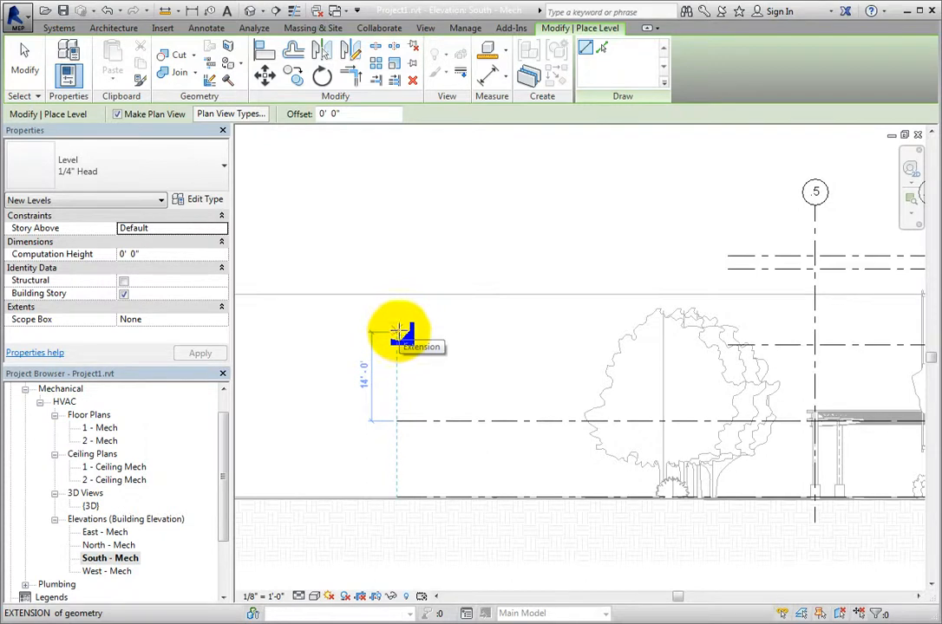
pyautogui.click(398, 320)
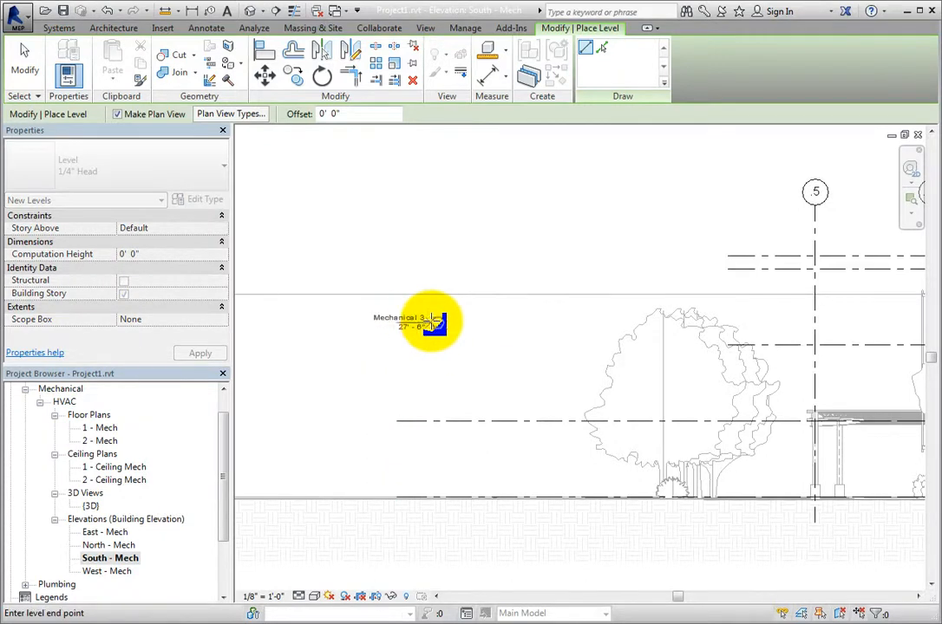
# Step: Keep Ceiling Plan and Floor Plan as the plan view types and end the new level line above the Level 1 and Level 2 heads
pyautogui.scroll(-4, 431, 321)
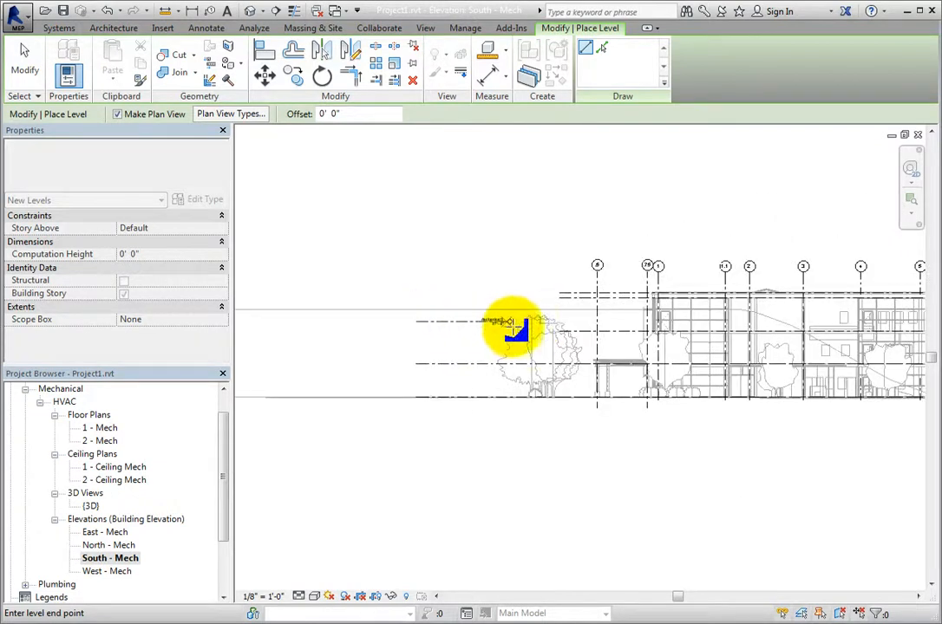
pyautogui.moveTo(737, 327); pyautogui.dragTo(362, 322, button='middle')
pyautogui.moveTo(780, 321); pyautogui.dragTo(475, 376, button='middle')
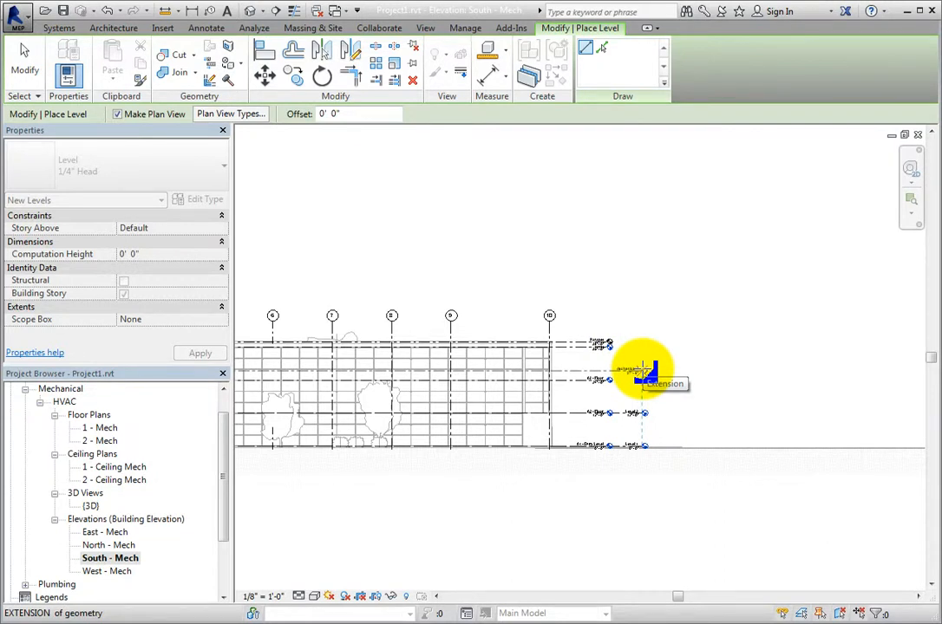
pyautogui.click(639, 375)
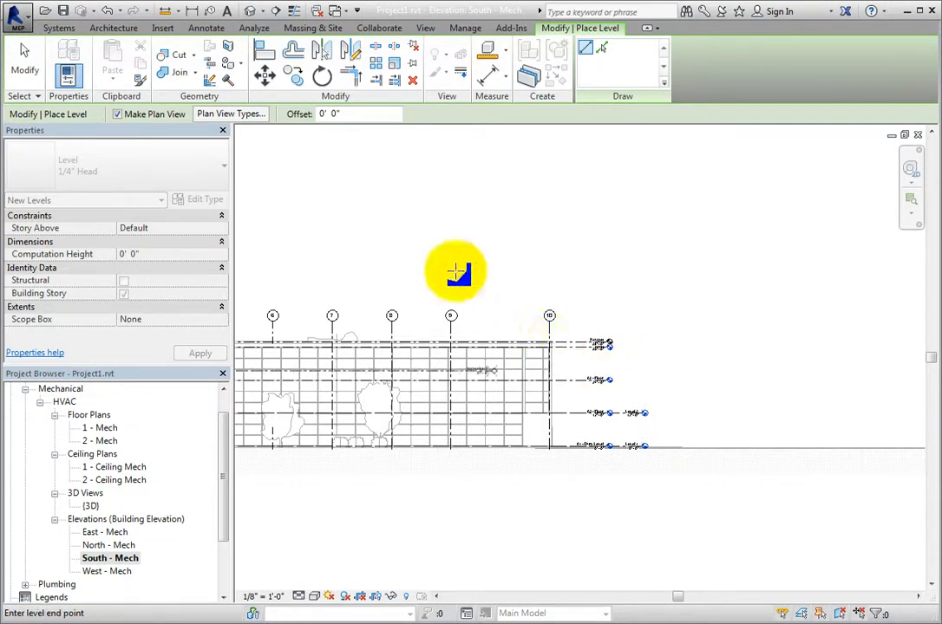
pyautogui.moveTo(364, 114); pyautogui.dragTo(314, 122)
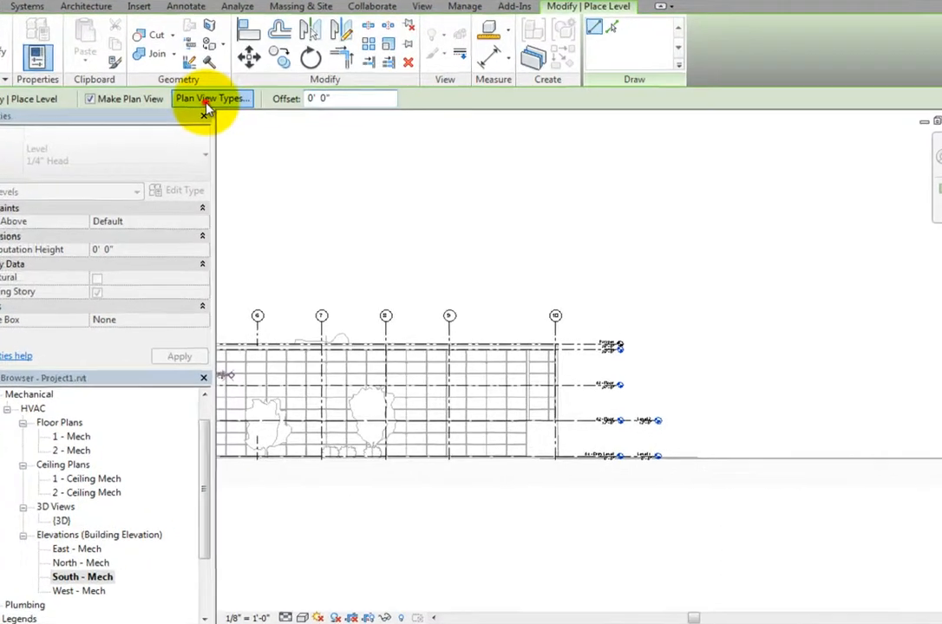
pyautogui.click(227, 118)
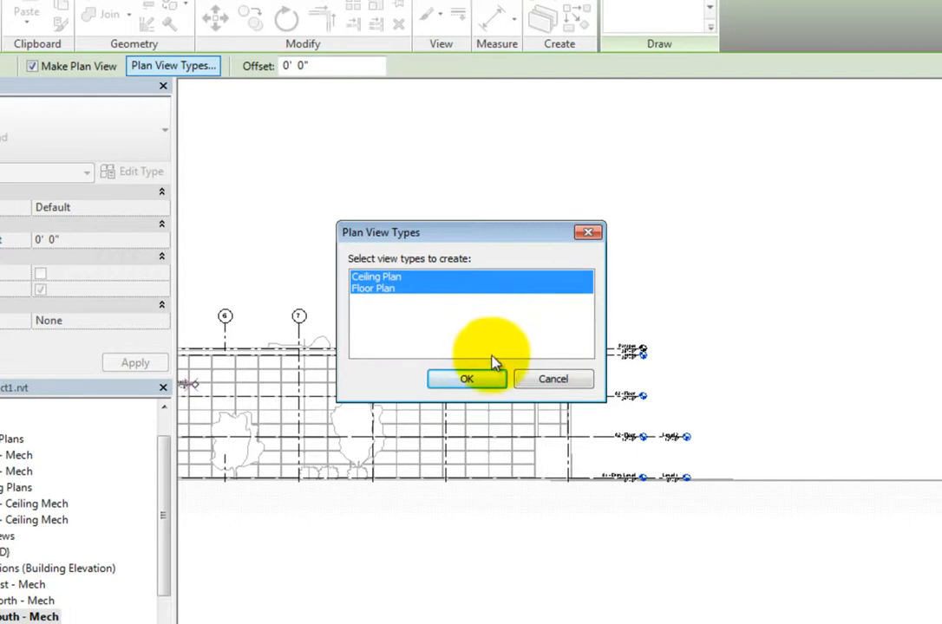
pyautogui.click(488, 379)
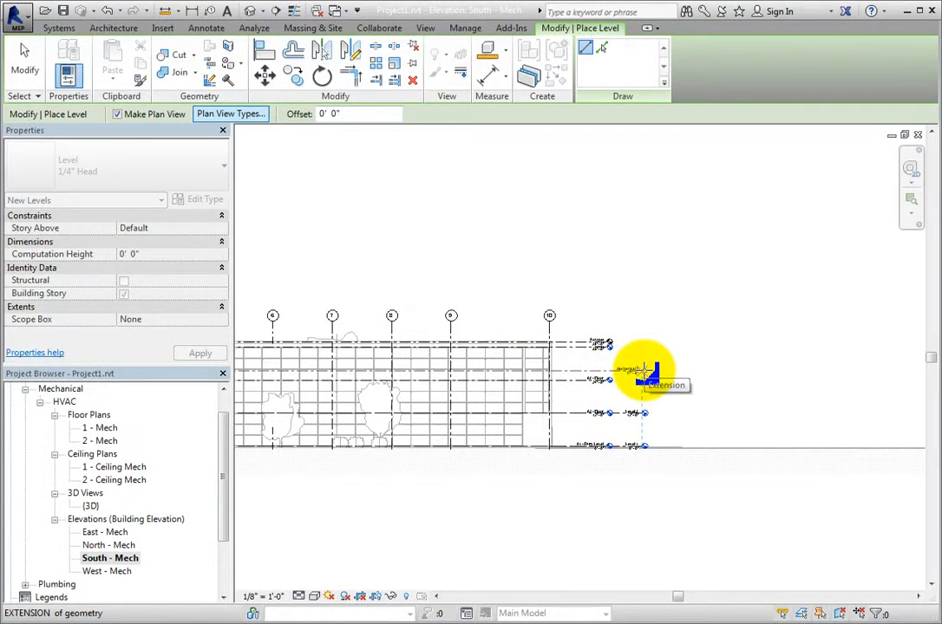
pyautogui.click(646, 371)
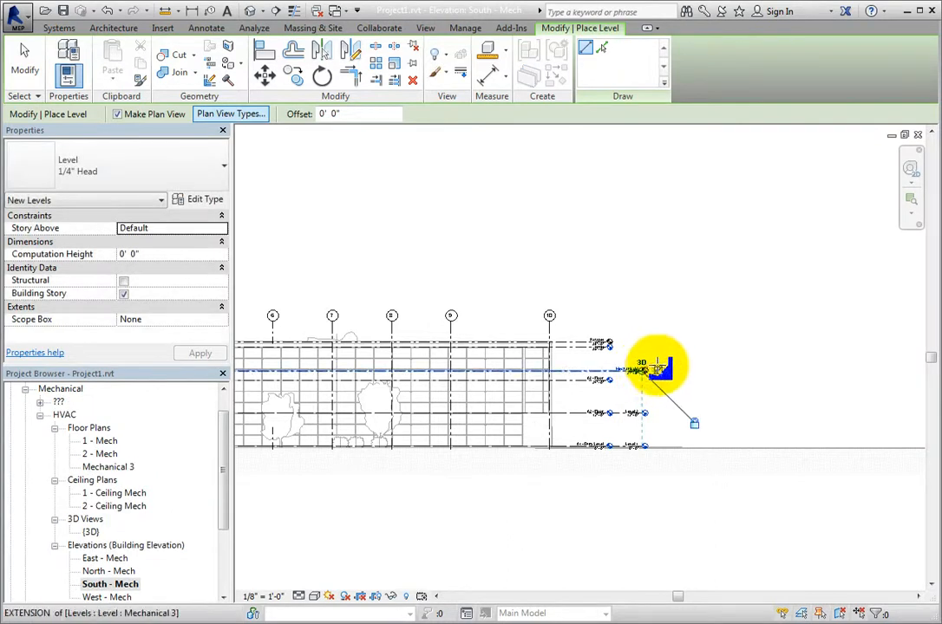
# Step: Set the new level's distance above Level 2 to 12' and finish placing levels
pyautogui.scroll(-2, 505, 400)
pyautogui.moveTo(504, 399); pyautogui.dragTo(718, 408, button='middle')
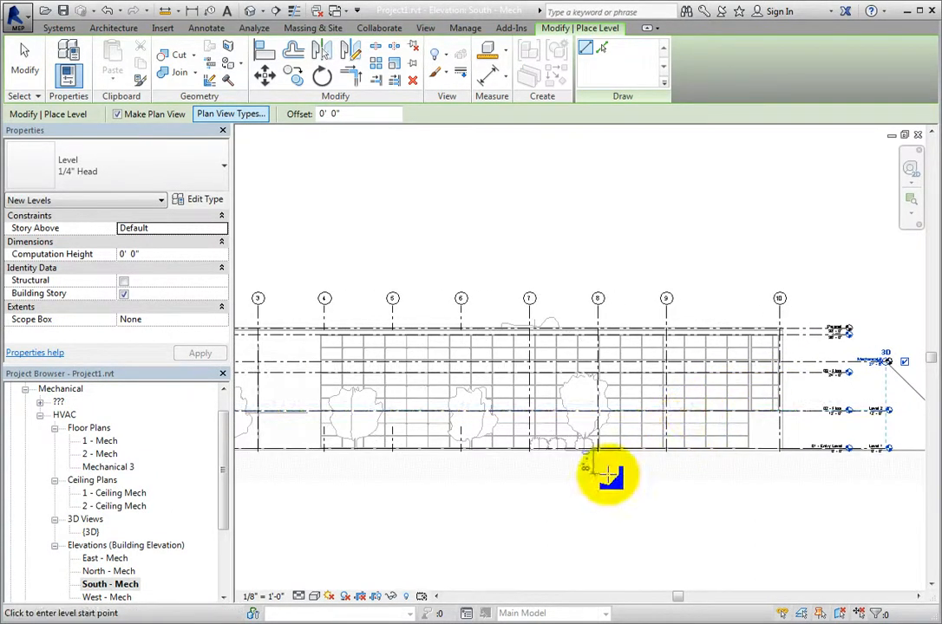
pyautogui.scroll(-1, 610, 475)
pyautogui.moveTo(438, 498); pyautogui.dragTo(677, 497, button='middle')
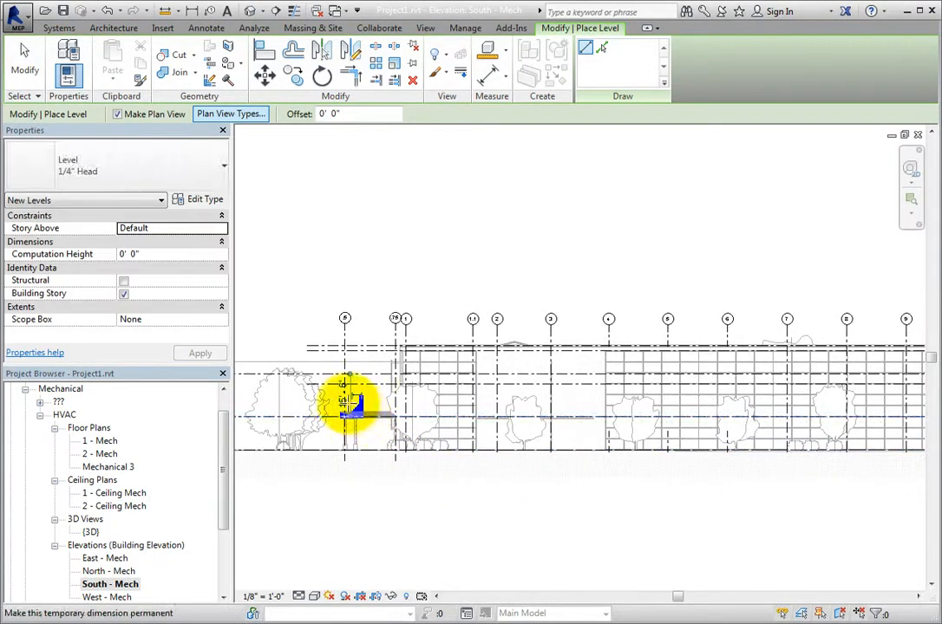
pyautogui.click(344, 396)
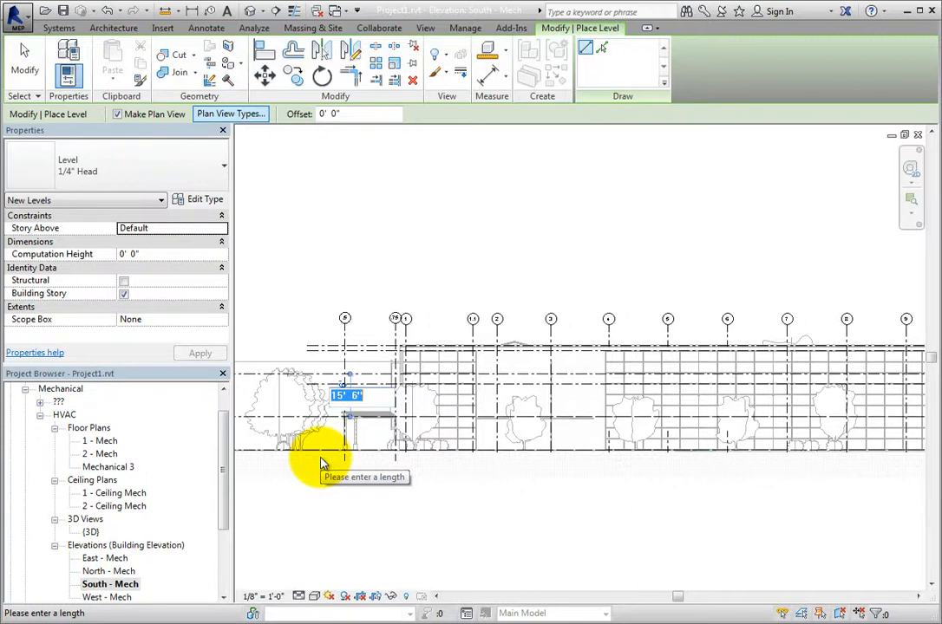
pyautogui.write('12')
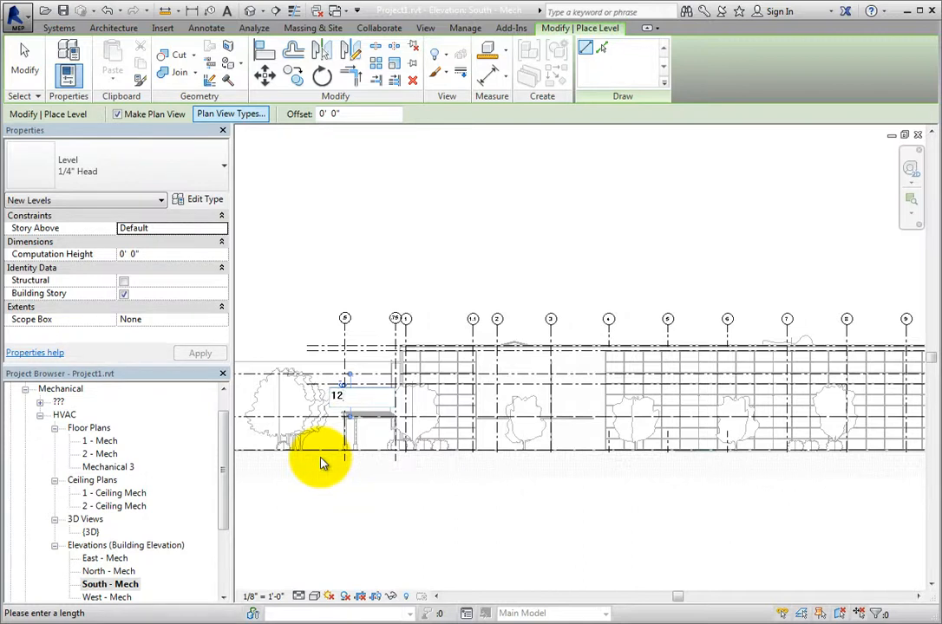
pyautogui.press('Return')
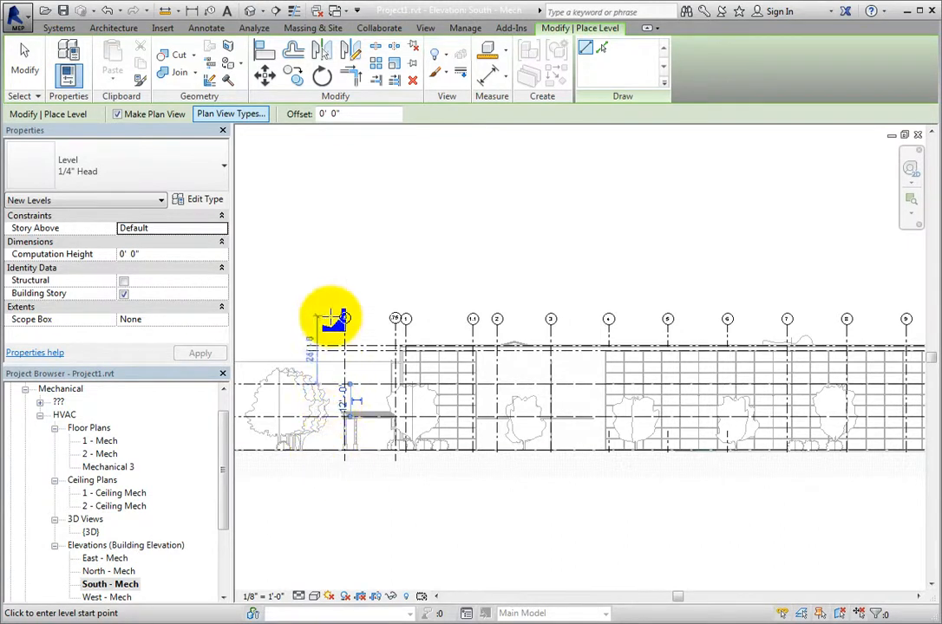
pyautogui.moveTo(380, 328); pyautogui.dragTo(543, 329, button='middle')
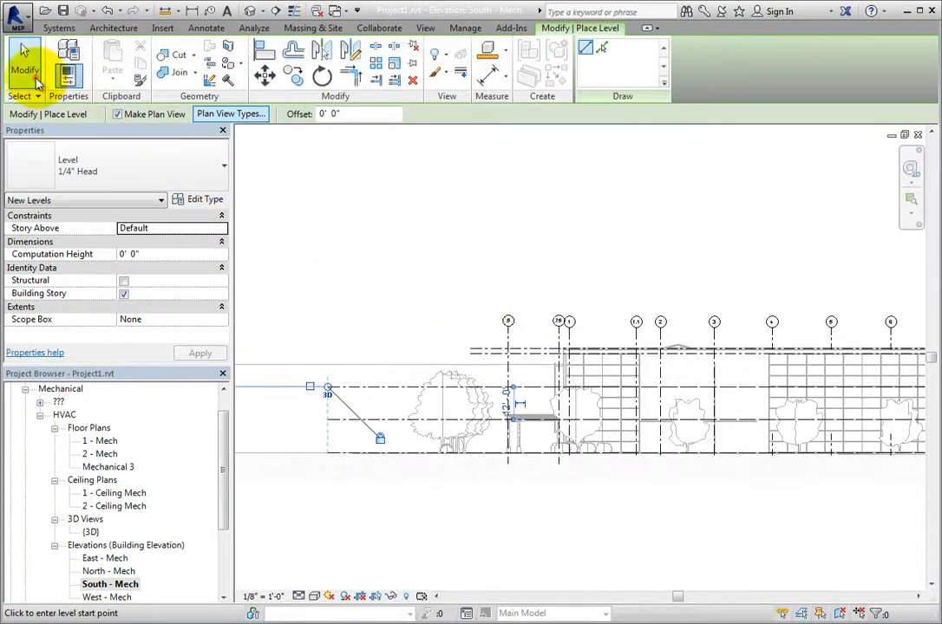
pyautogui.click(35, 79)
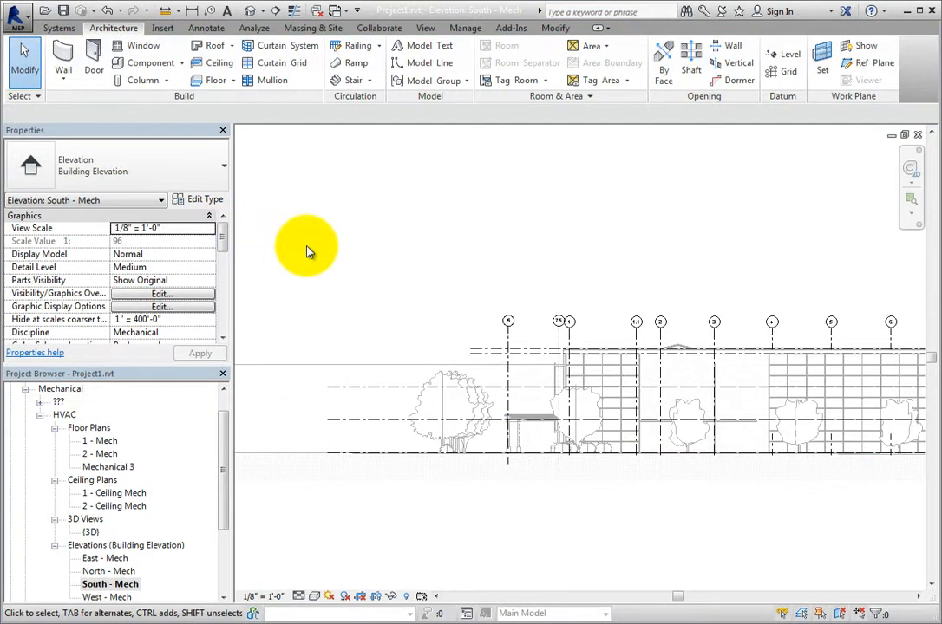
pyautogui.scroll(-2, 308, 251)
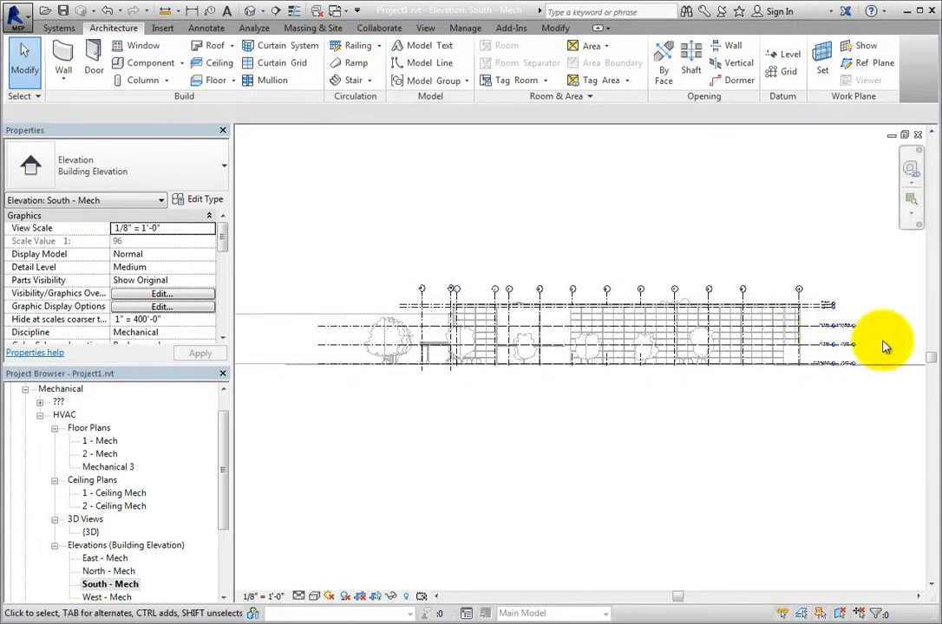
# Step: Rename the Mechanical 3 level to Level 3 and rename its corresponding views as well
pyautogui.scroll(6, 870, 335)
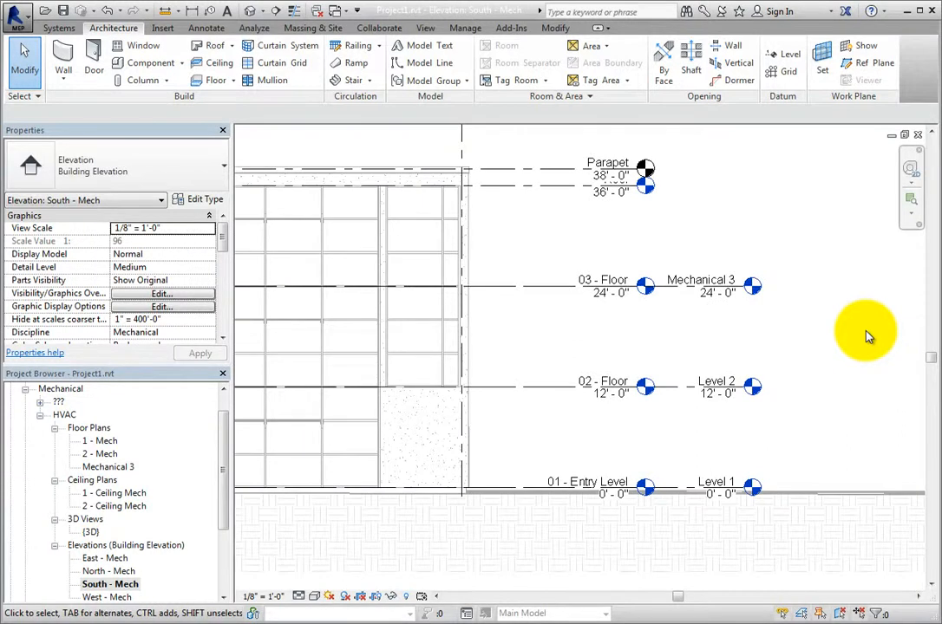
pyautogui.click(723, 286)
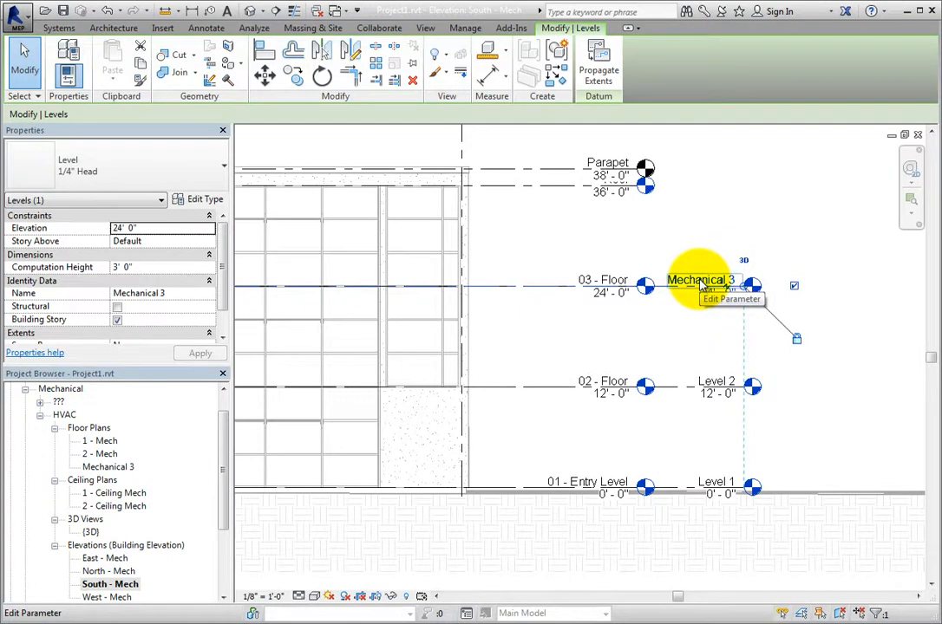
pyautogui.click(699, 282)
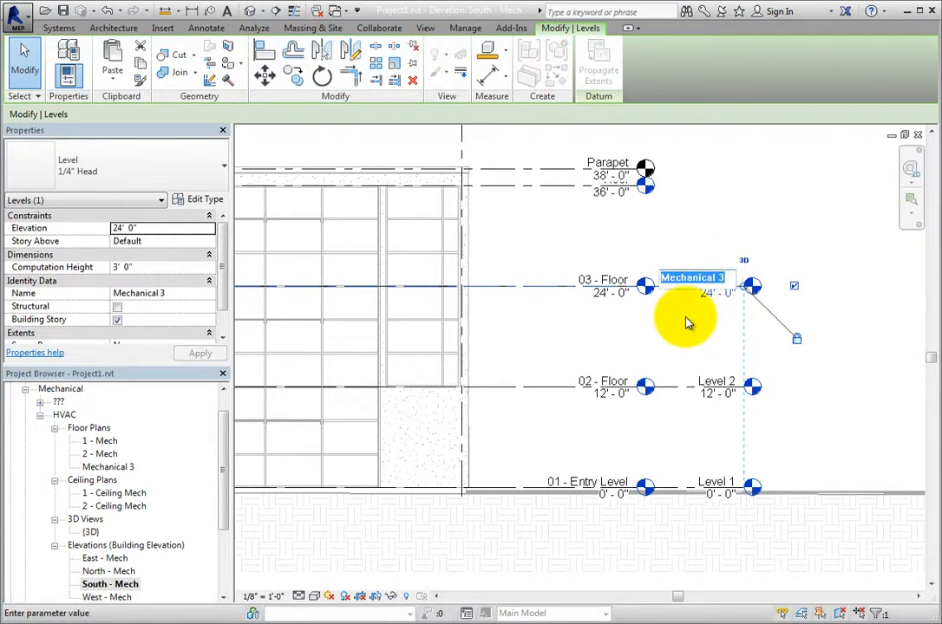
pyautogui.click(184, 293)
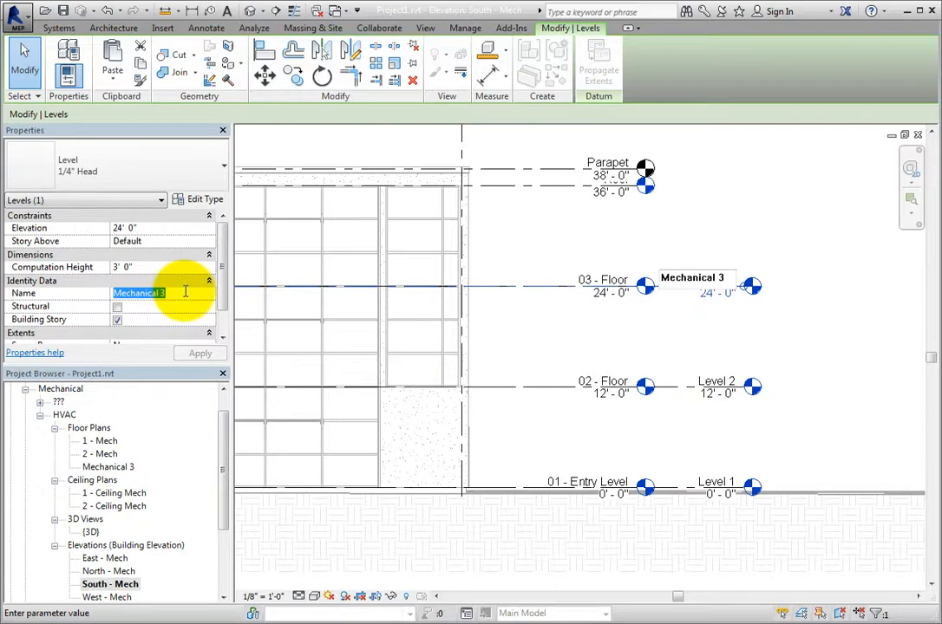
pyautogui.write('Level 3')
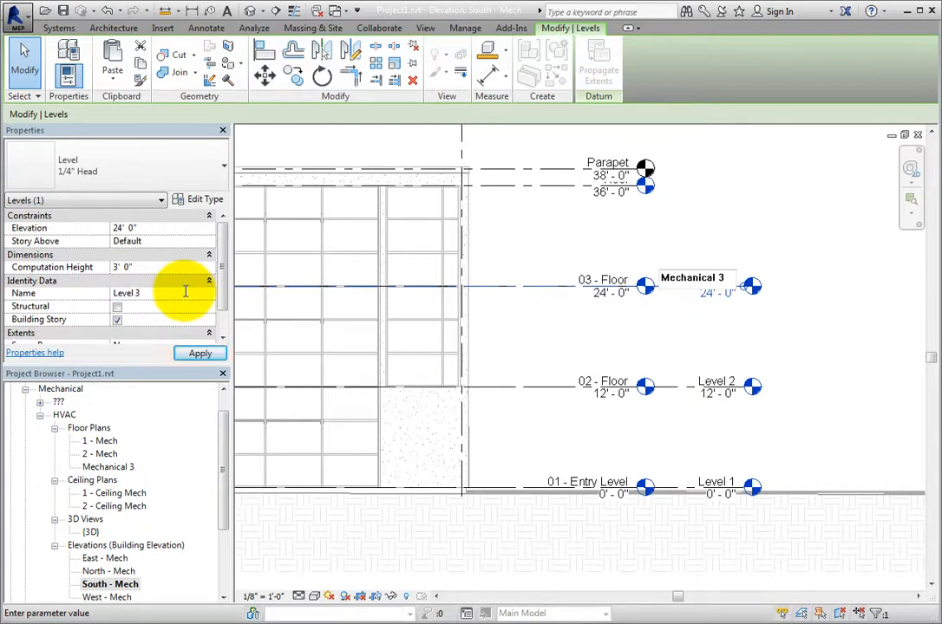
pyautogui.press('Return')
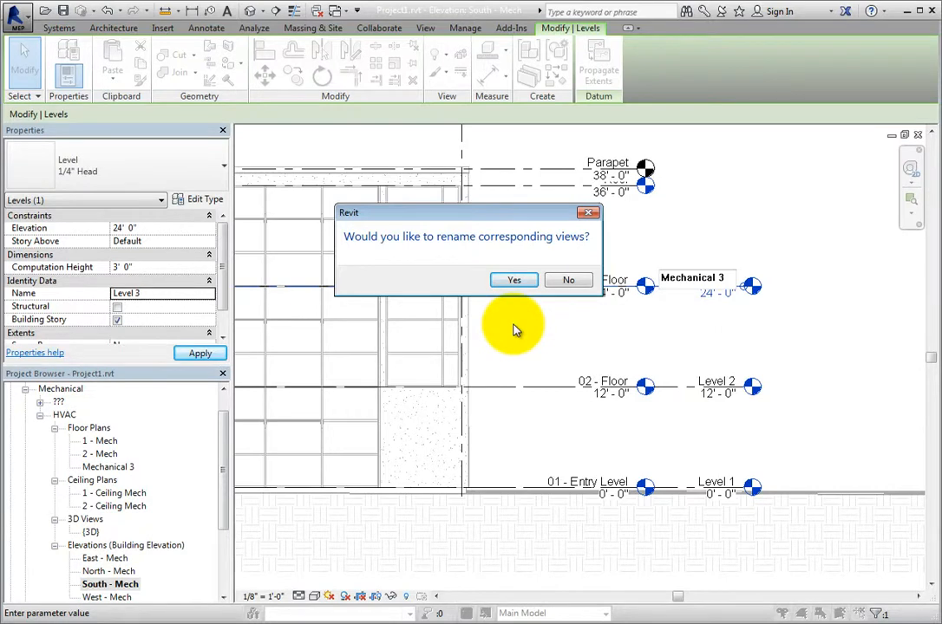
pyautogui.click(513, 280)
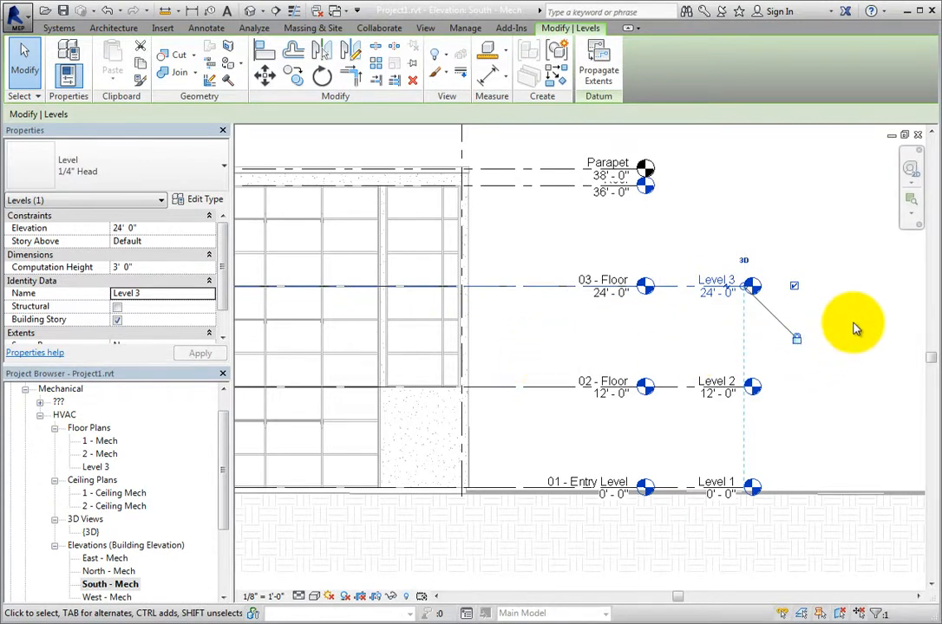
# Step: Hide the head bubble of the Level 3 line, show it again and deselect the level
pyautogui.scroll(2, 801, 326)
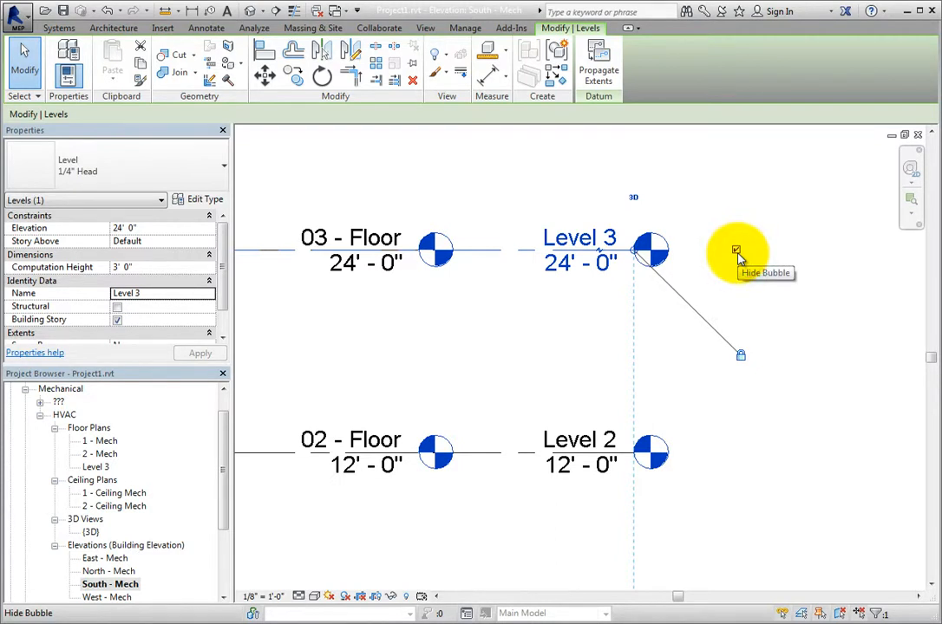
pyautogui.click(735, 251)
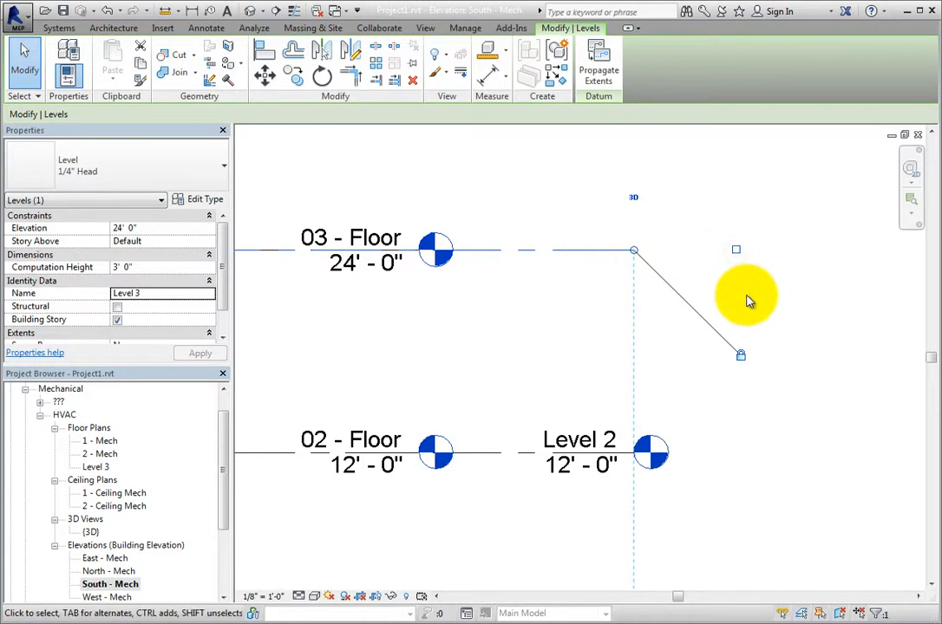
pyautogui.click(735, 251)
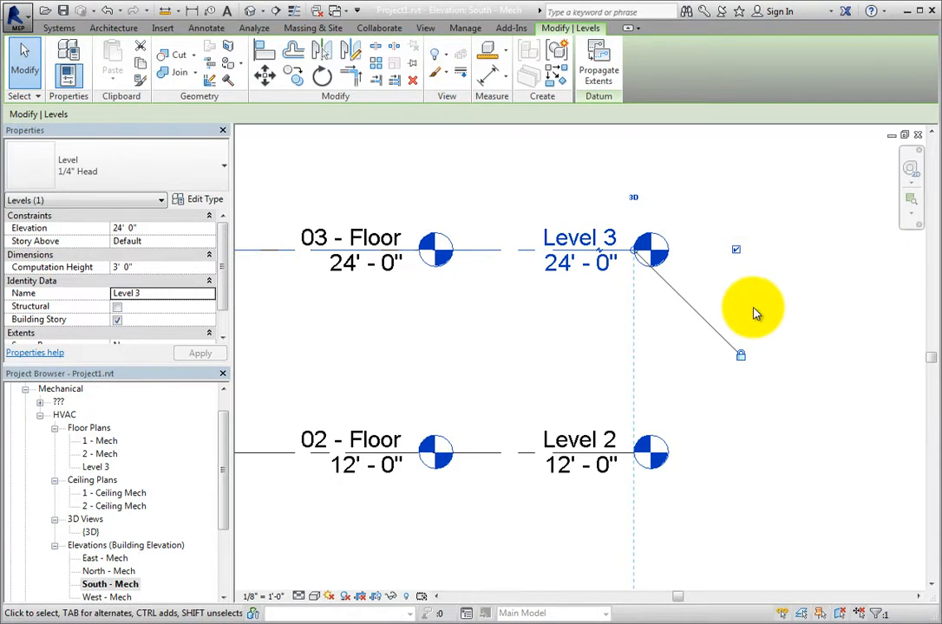
pyautogui.scroll(-3, 752, 313)
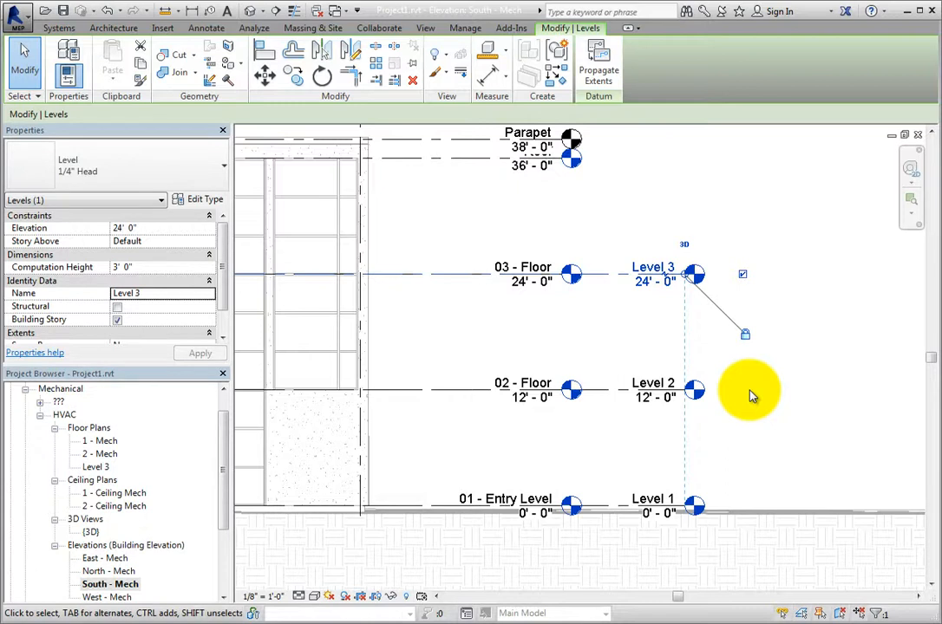
pyautogui.click(750, 390)
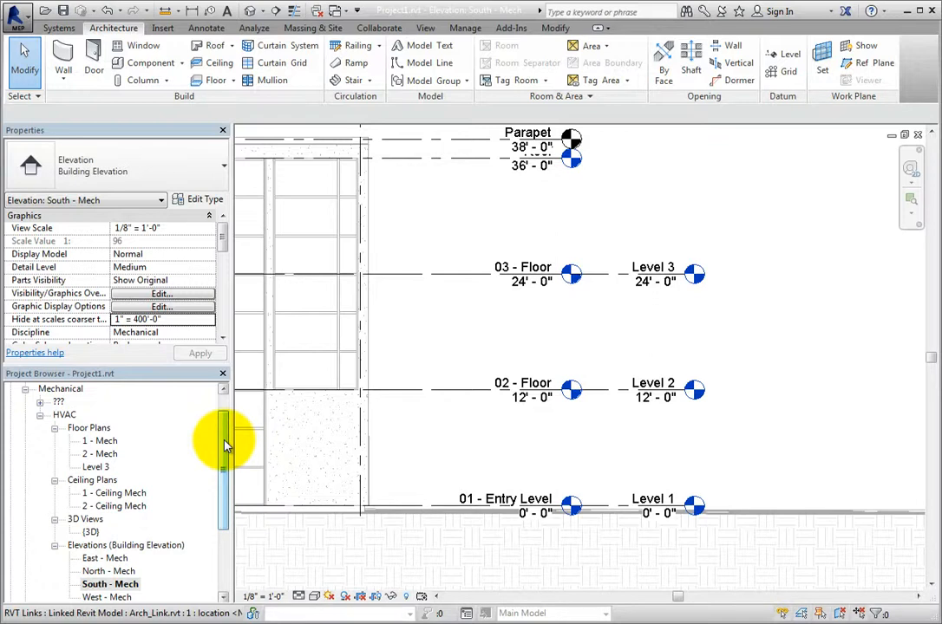
# Step: Expand the ??? group under Mechanical and its Ceiling Plans to examine the views created for the new level
pyautogui.click(40, 402)
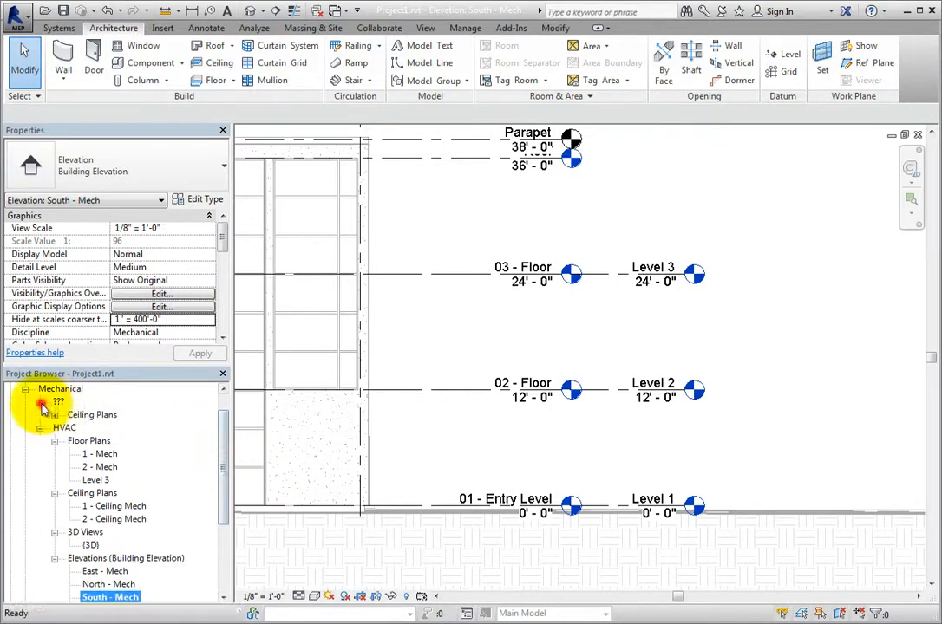
pyautogui.click(54, 415)
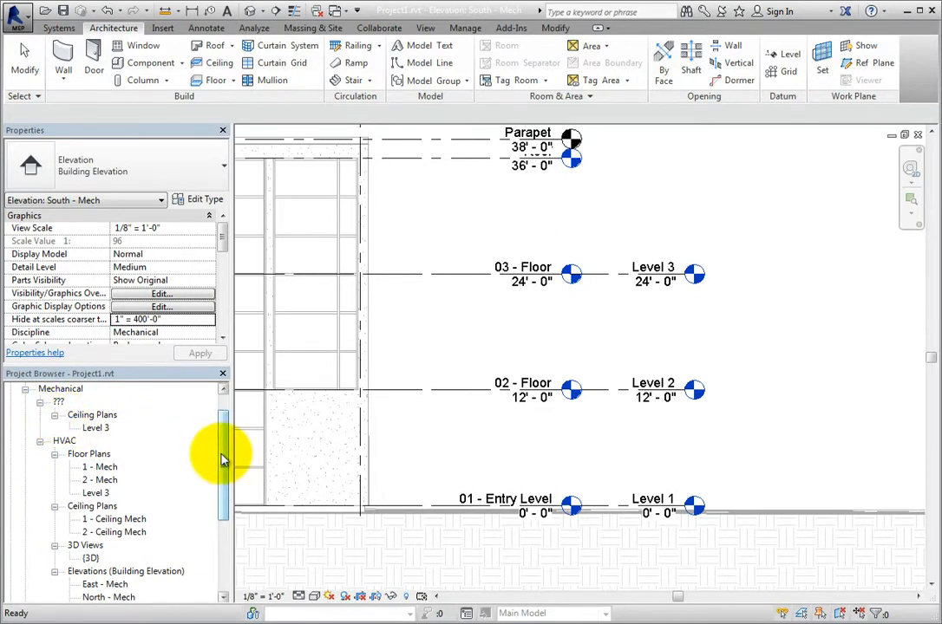
pyautogui.click(640, 346)
# Step: Copy Level 3 straight up onto the linked model's 36'-0" level line just below Parapet and deselect the copy
pyautogui.moveTo(639, 347); pyautogui.dragTo(640, 427, button='middle')
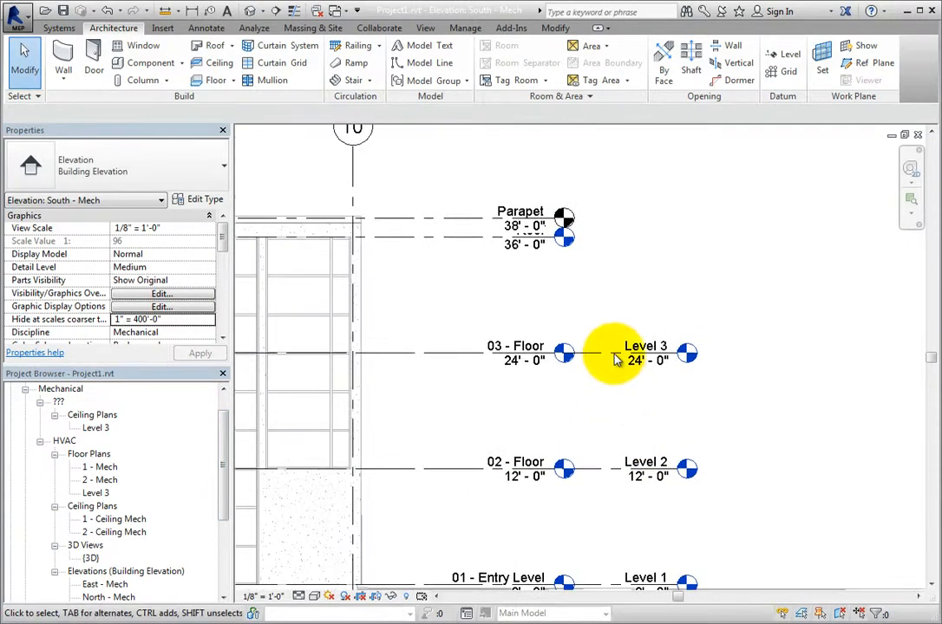
pyautogui.click(611, 354)
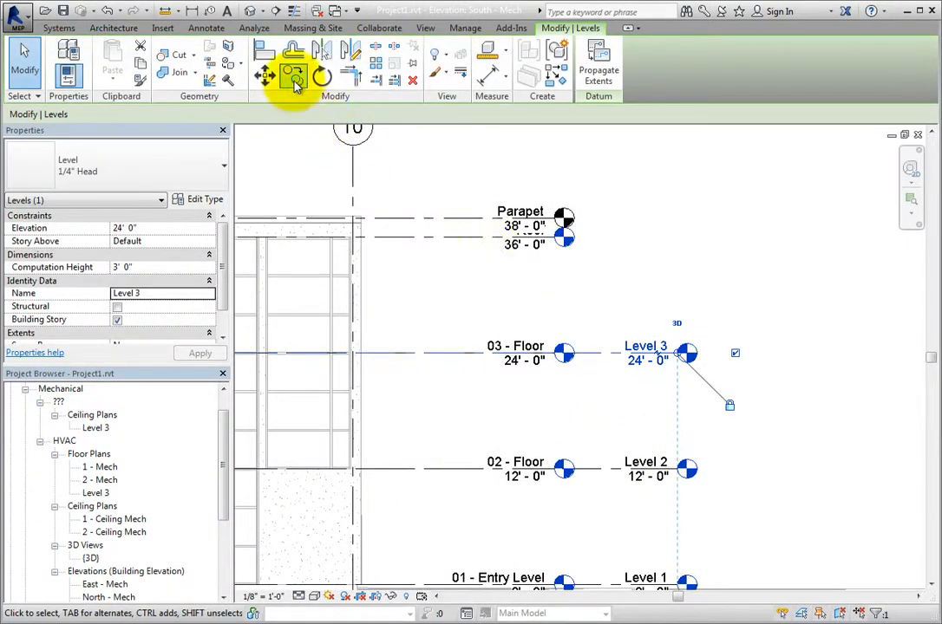
pyautogui.click(295, 79)
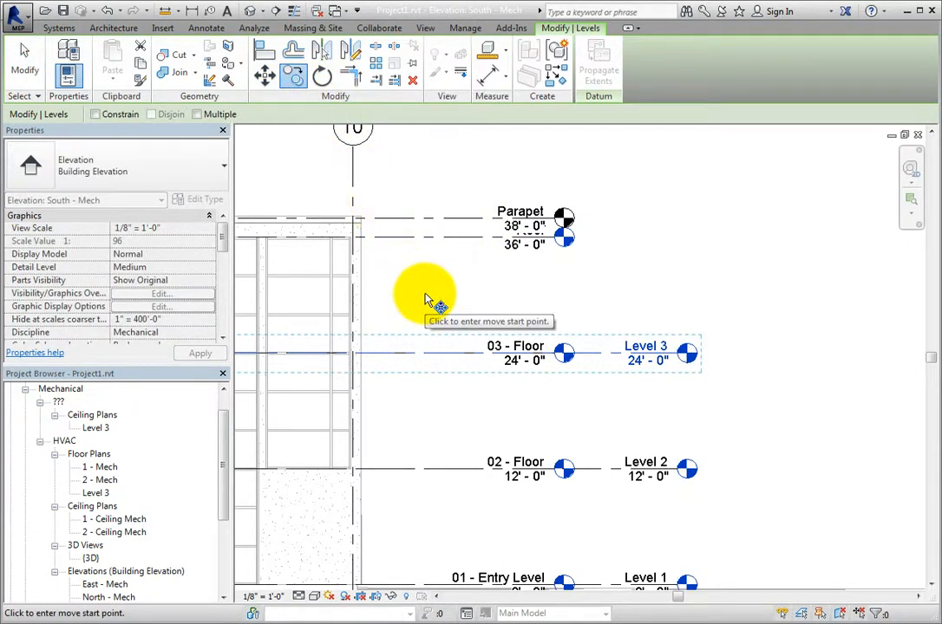
pyautogui.click(447, 352)
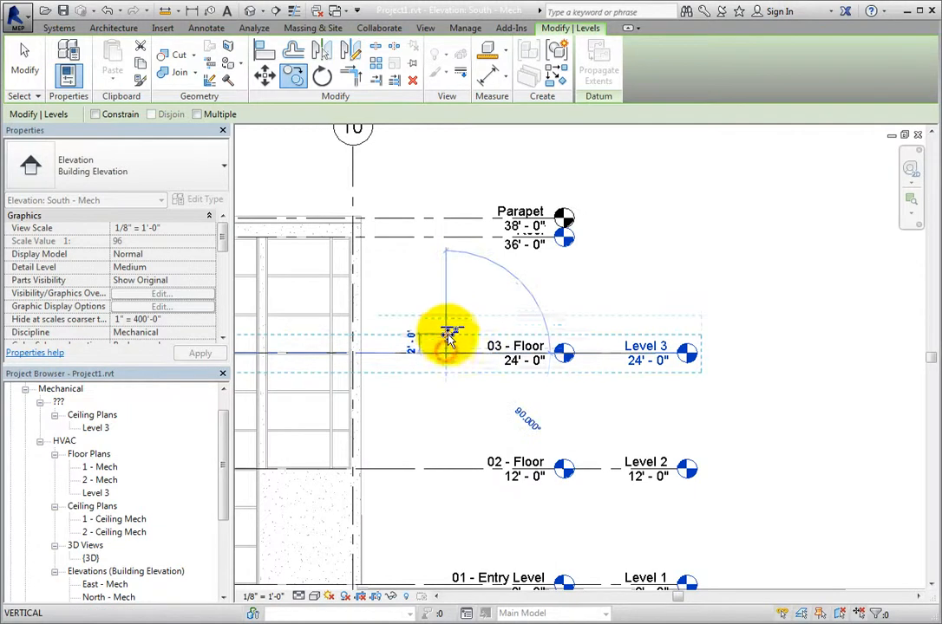
pyautogui.click(443, 236)
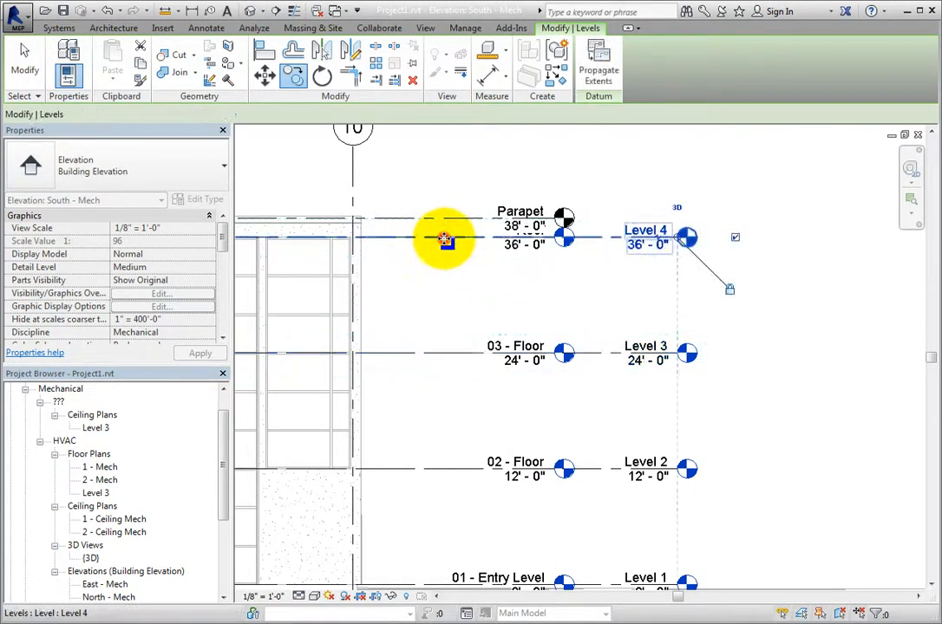
pyautogui.click(466, 290)
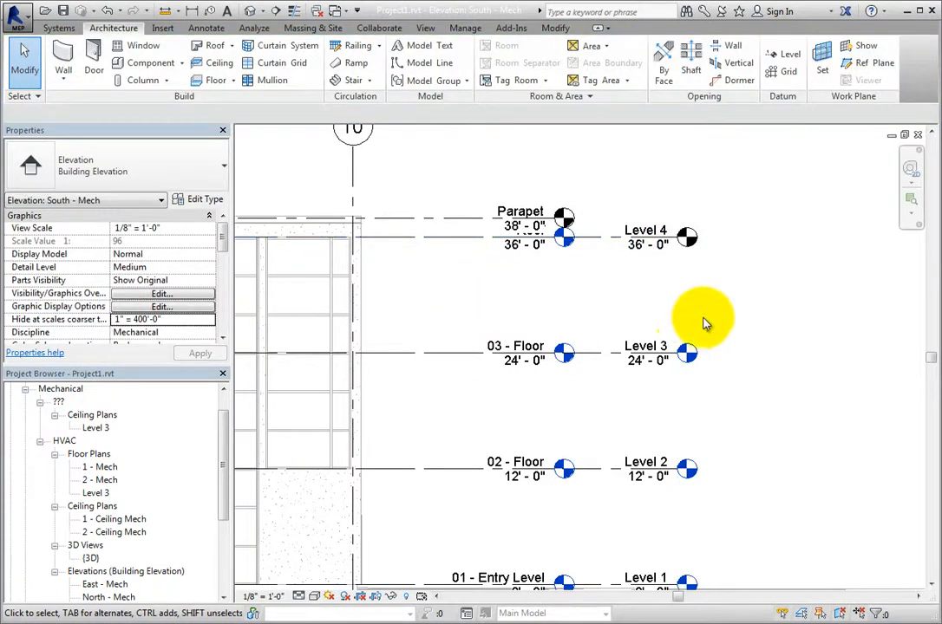
# Step: Create a Floor Plan view for Level 4 without duplicating existing views, and reopen the South - Mech elevation
pyautogui.scroll(-1, 737, 338)
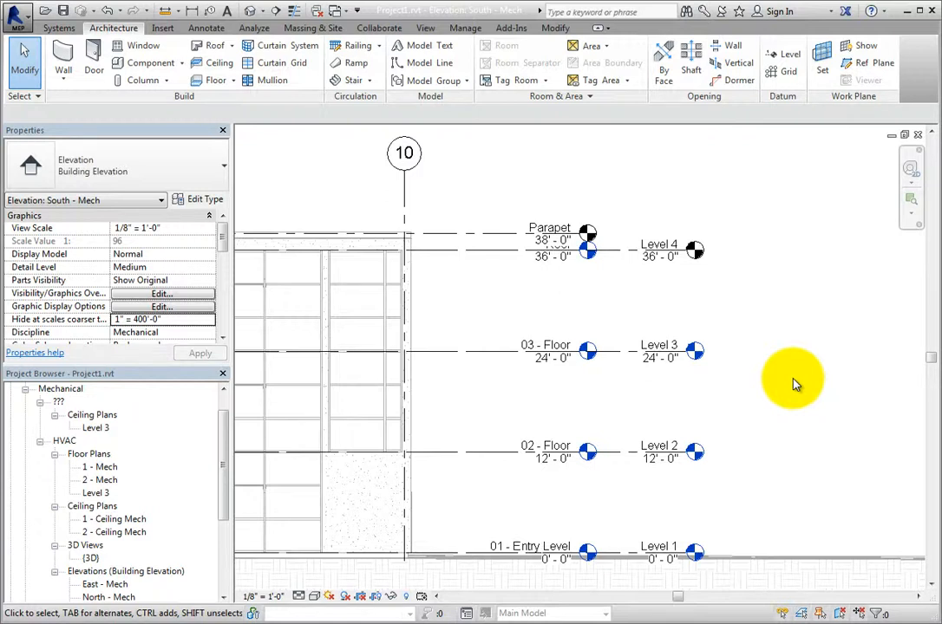
pyautogui.click(422, 29)
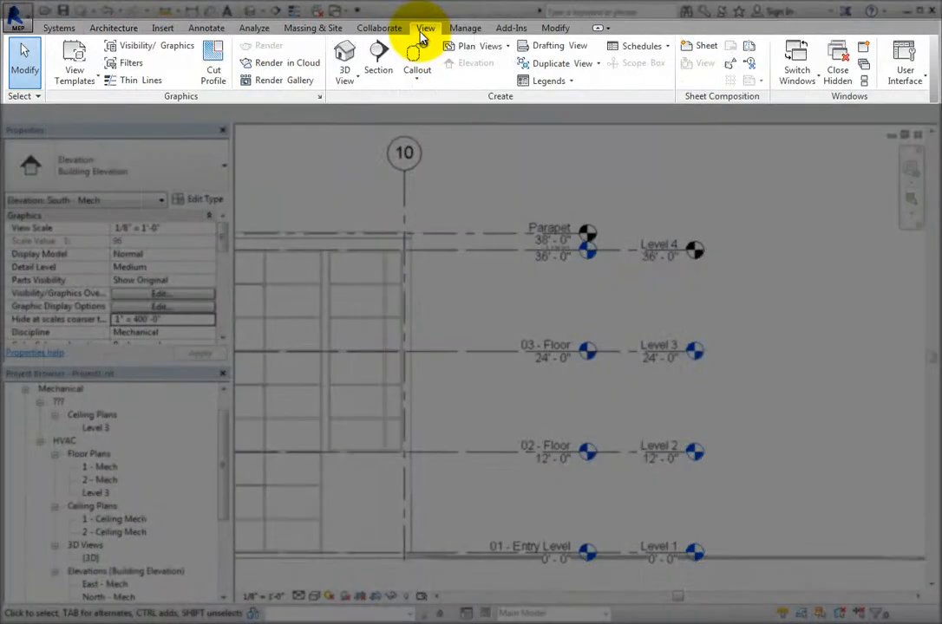
pyautogui.click(505, 49)
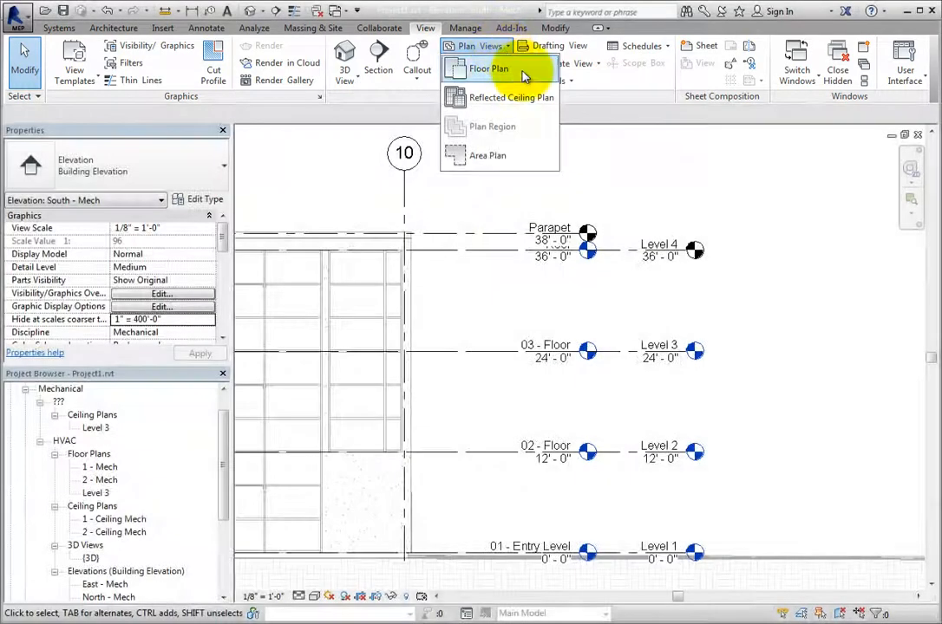
pyautogui.click(522, 73)
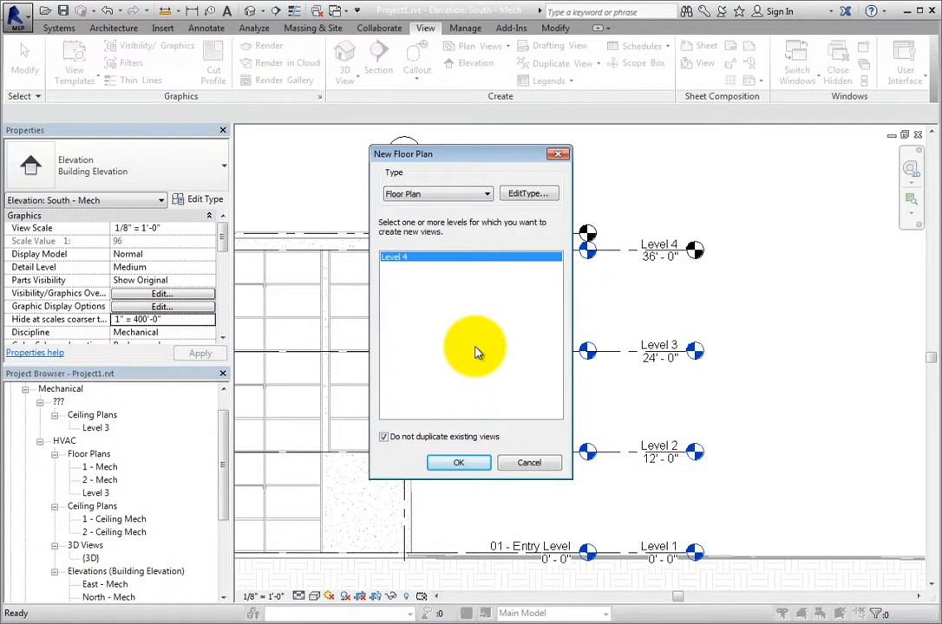
pyautogui.click(463, 465)
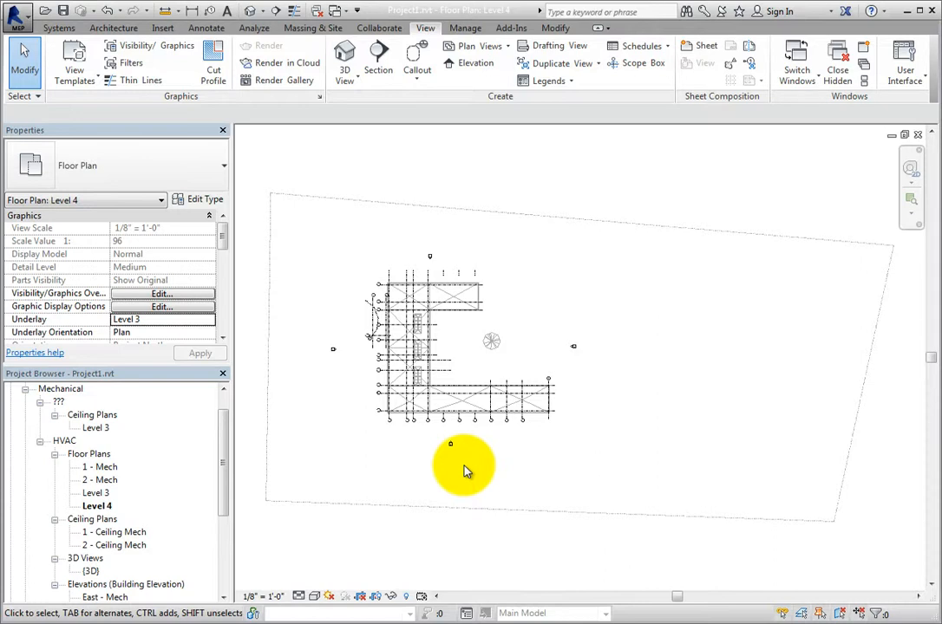
pyautogui.moveTo(223, 455); pyautogui.dragTo(225, 483)
pyautogui.doubleClick(130, 555)
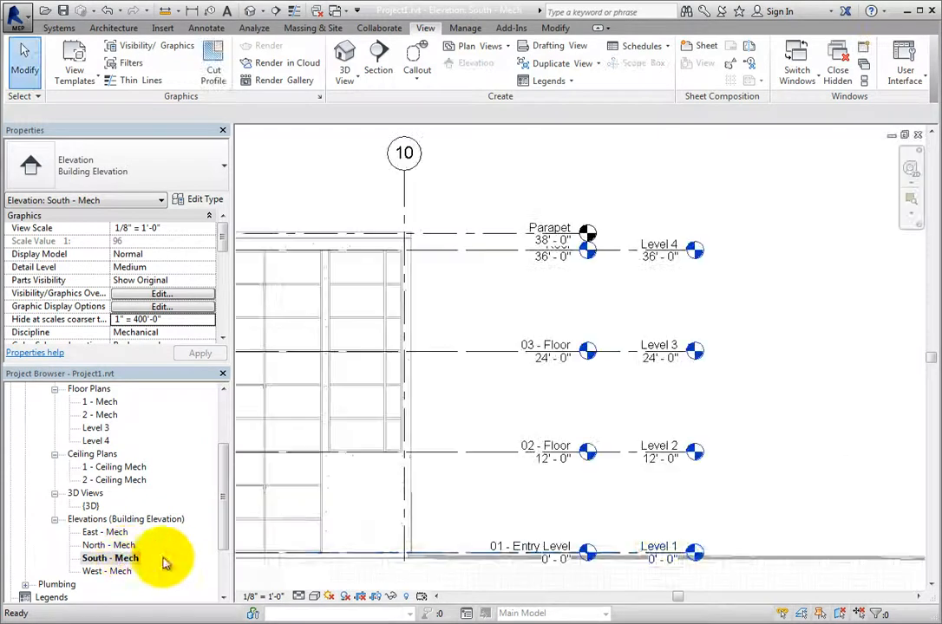